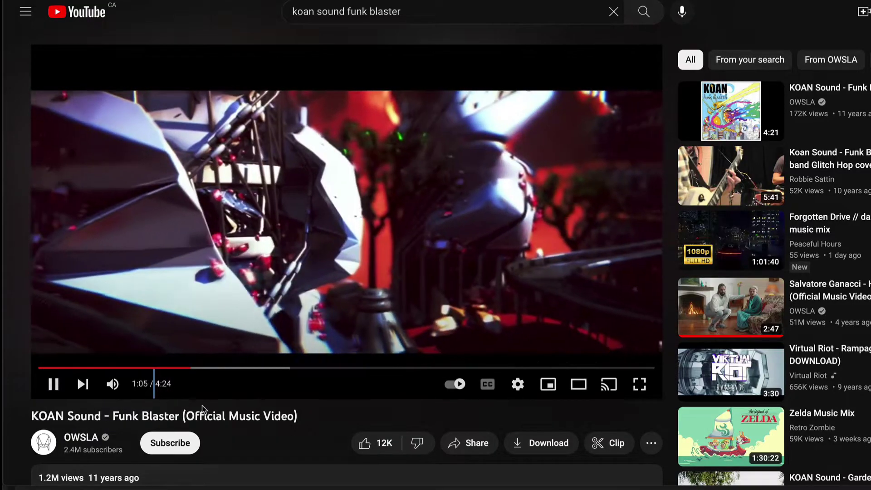
# - Stop the reference music video and play back the Wax And Wane clip from shortly before bar 81 in Ableton Live
pyautogui.press('space')
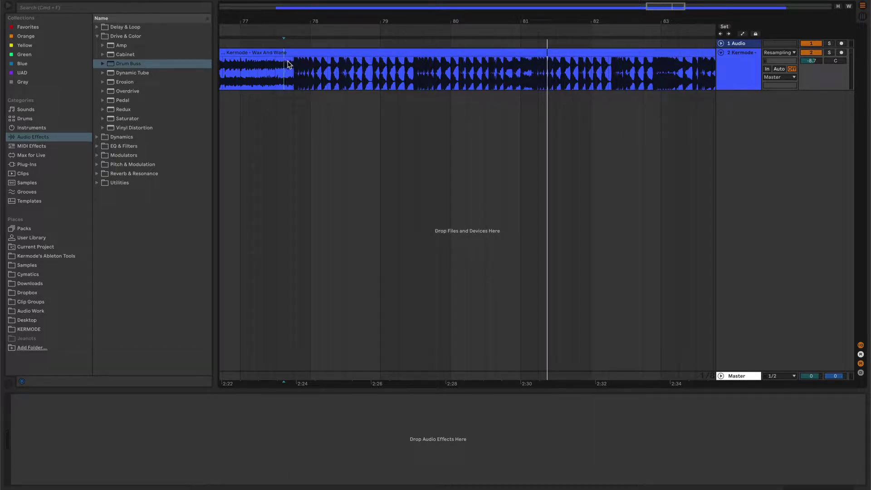
pyautogui.click(503, 73)
pyautogui.press('space')
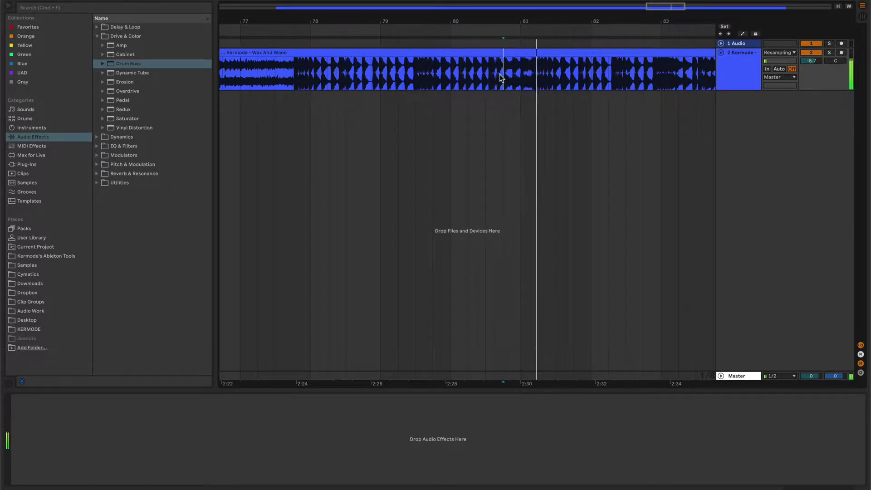
pyautogui.moveTo(505, 21); pyautogui.dragTo(512, 87)
pyautogui.click(496, 74)
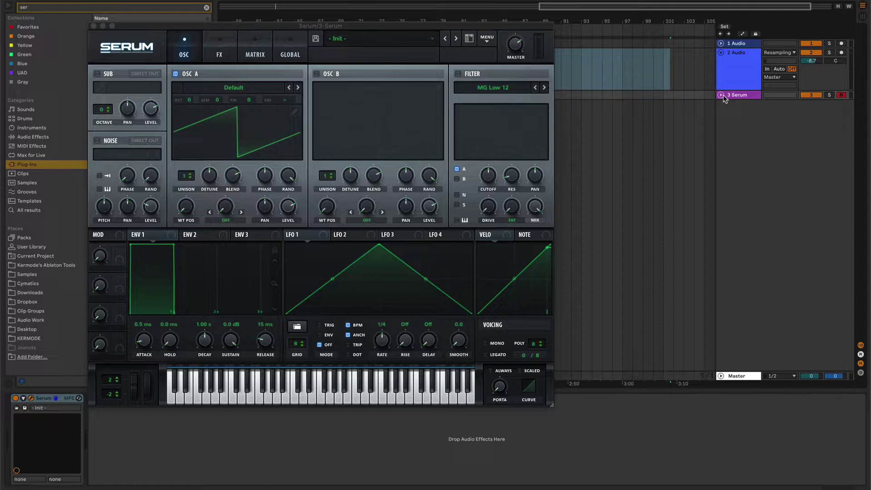
# - Load the Analog_BD_Sin wavetable into oscillator A and raise the oscillator's level
pyautogui.click(233, 87)
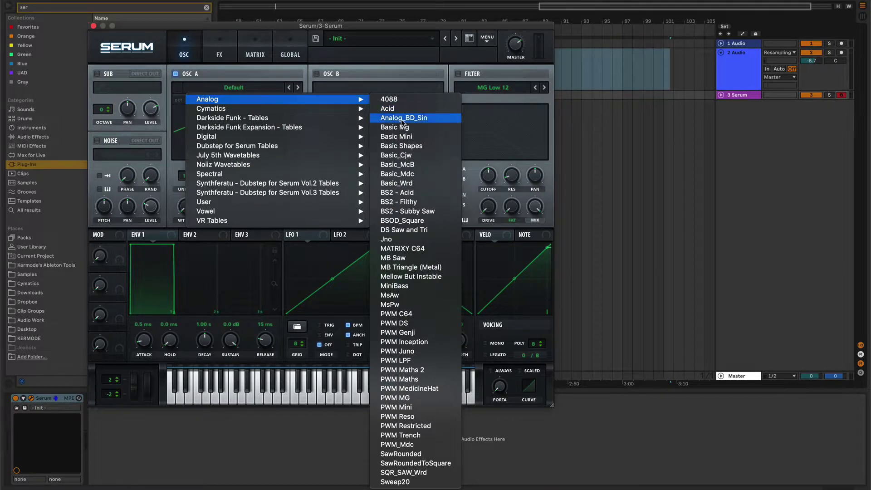
pyautogui.press('Escape')
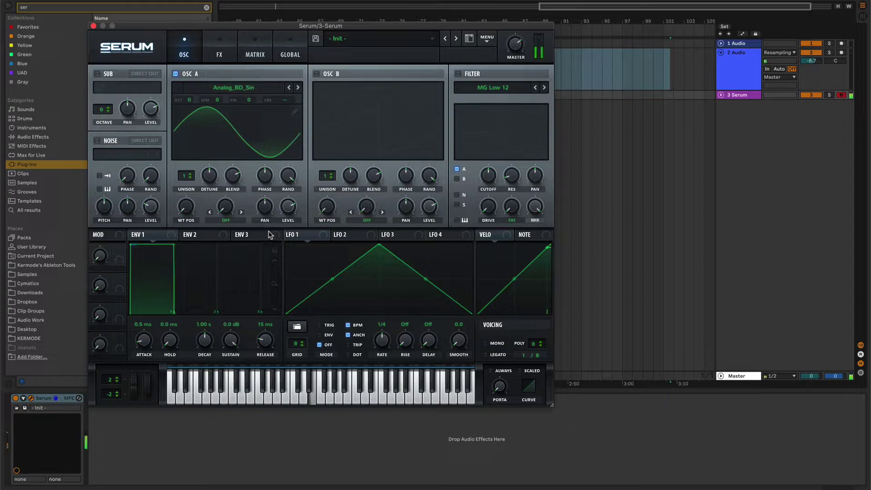
pyautogui.moveTo(282, 213); pyautogui.dragTo(285, 193)
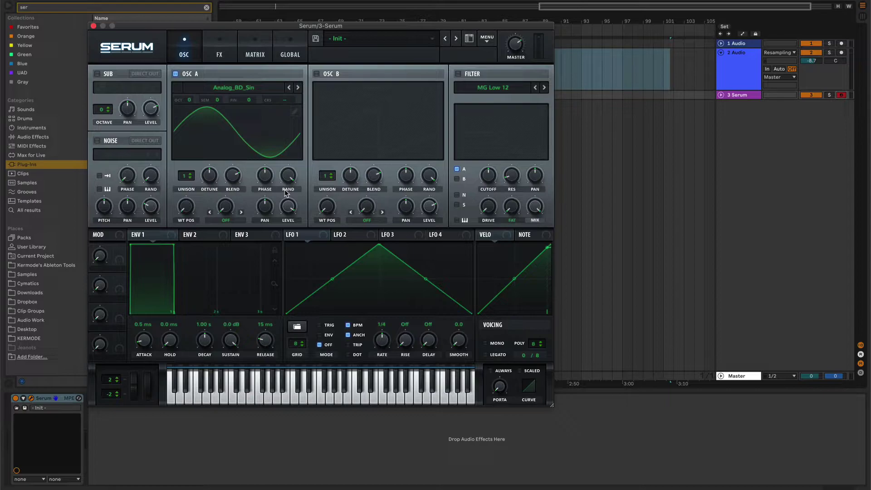
# - Route Env 2 to the global Mast.Tun destination in the first modulation matrix slot with an amount of 60
pyautogui.click(255, 50)
pyautogui.click(113, 87)
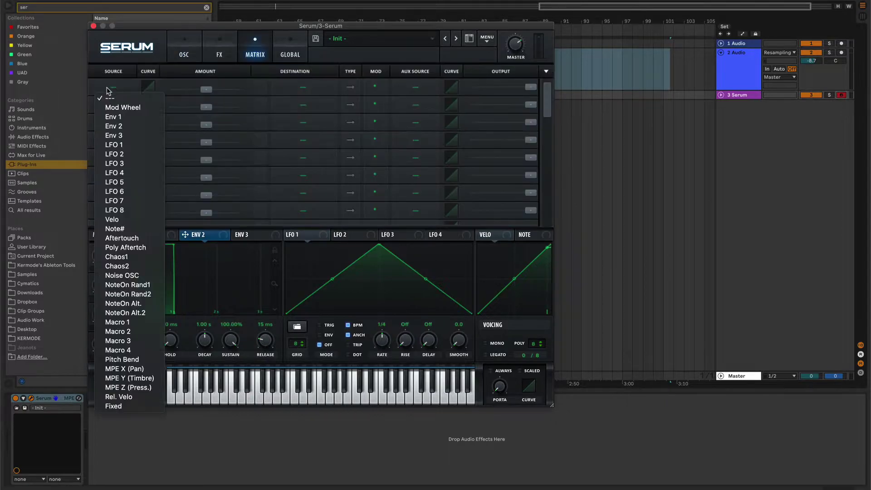
pyautogui.click(117, 128)
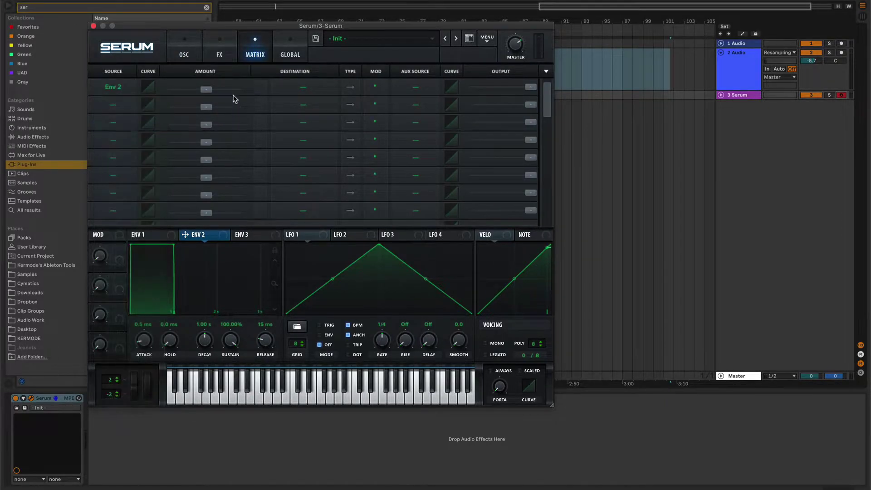
pyautogui.click(300, 94)
pyautogui.moveTo(307, 165)
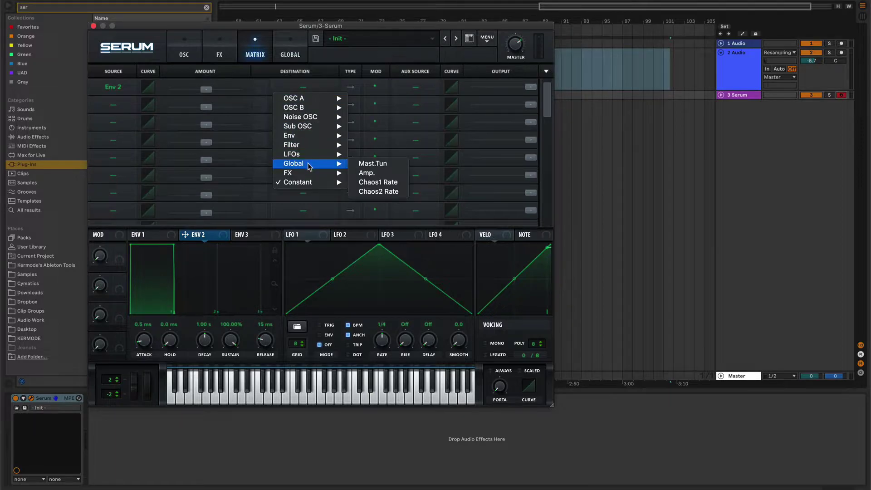
pyautogui.click(365, 165)
pyautogui.moveTo(206, 89); pyautogui.dragTo(229, 88)
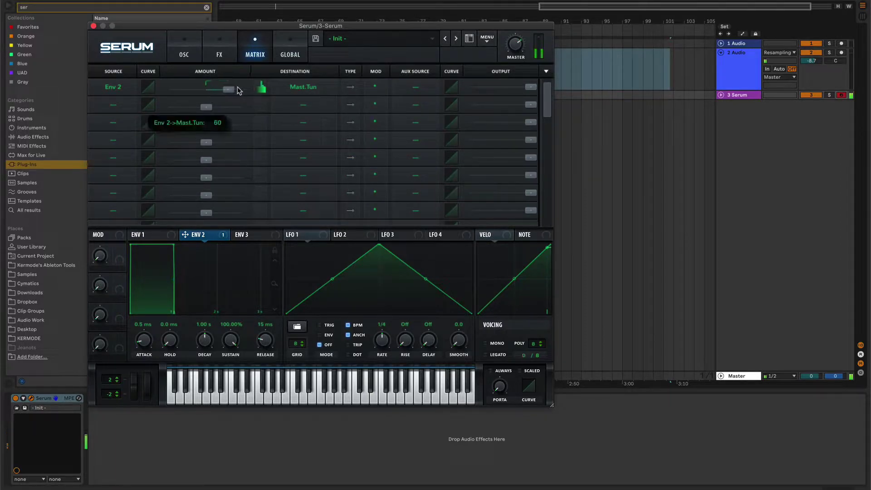
# - Shape Env 2 into a short spike with a 32 ms attack, 165 ms decay and 0% sustain
pyautogui.moveTo(135, 245); pyautogui.dragTo(132, 372)
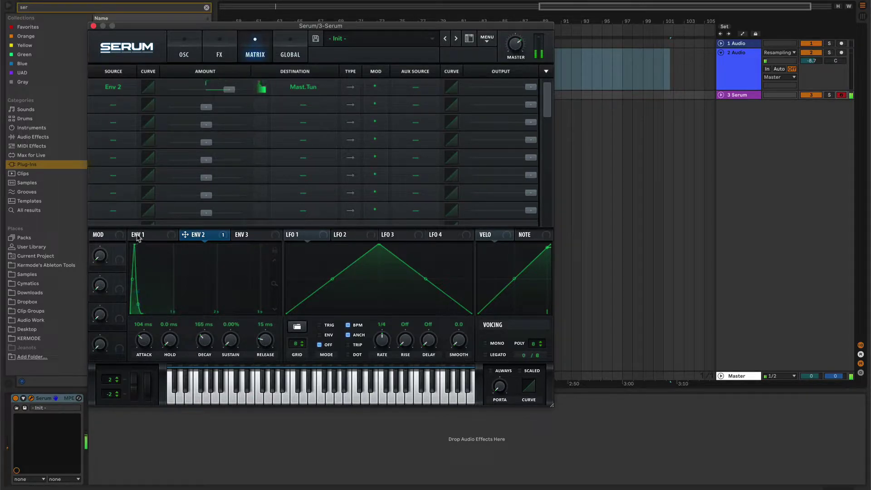
pyautogui.moveTo(134, 244); pyautogui.dragTo(130, 244)
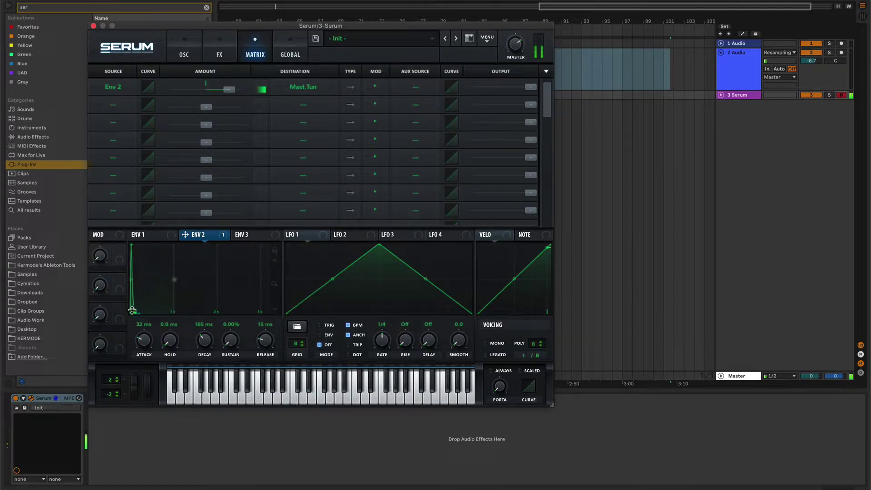
# - Lower oscillator A to octave -2 and give Env 1 a decay of about 289 ms with no sustain
pyautogui.click(179, 51)
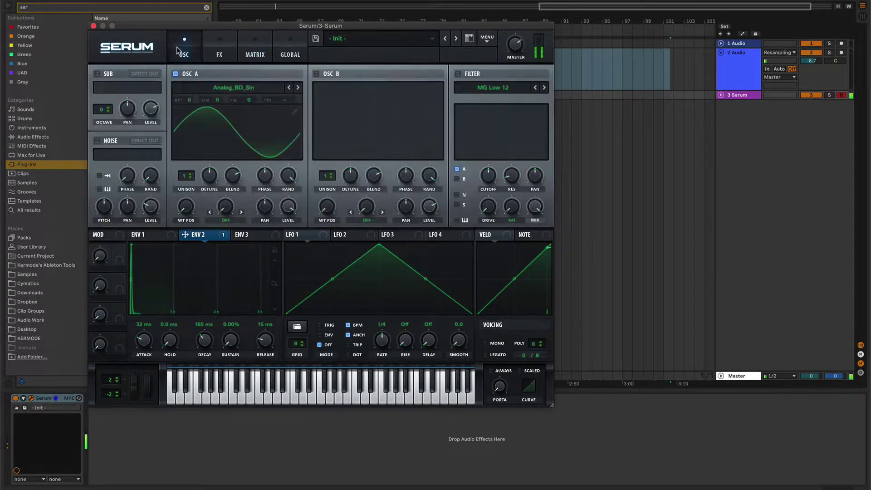
pyautogui.moveTo(190, 103); pyautogui.dragTo(192, 138)
pyautogui.click(146, 235)
pyautogui.moveTo(174, 245); pyautogui.dragTo(129, 378)
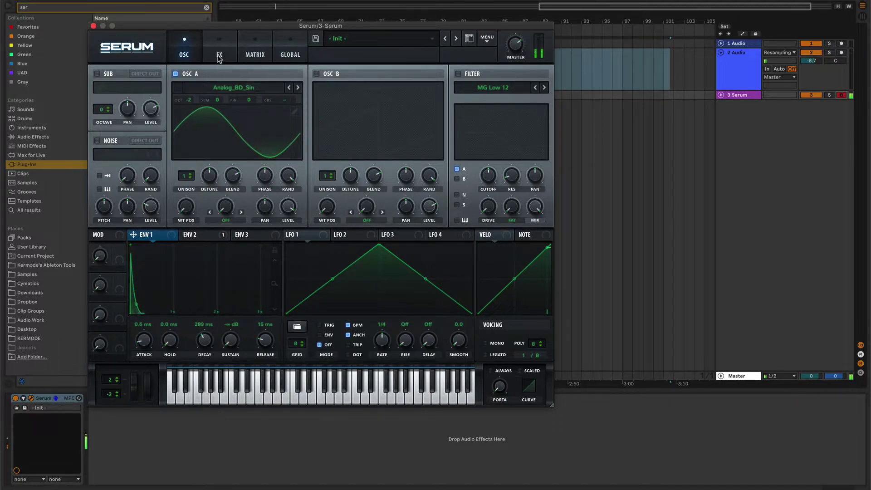
# - Lengthen Env 2's decay to about 1.42 s and slightly lower its modulation amount on Mast.Tun
pyautogui.click(219, 58)
pyautogui.click(256, 48)
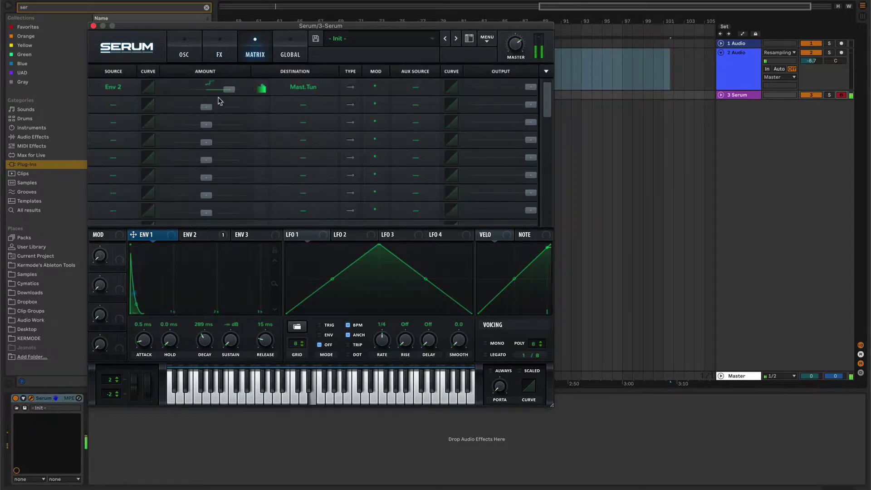
pyautogui.click(184, 236)
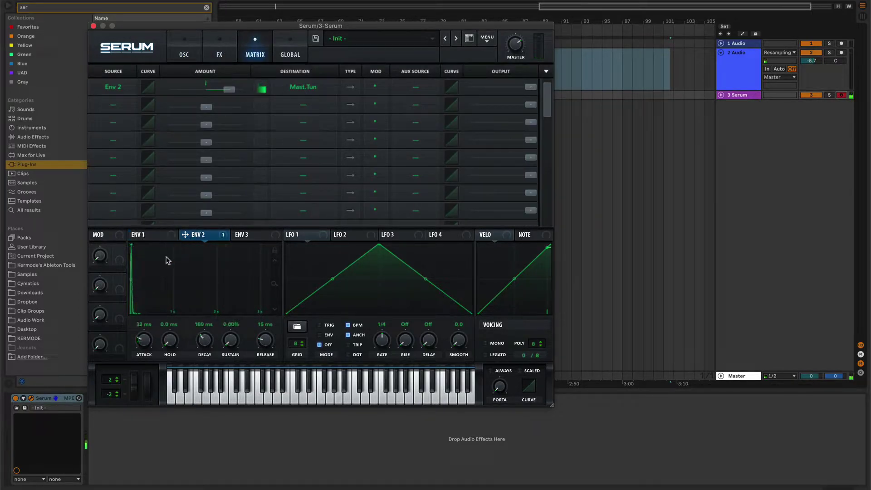
pyautogui.moveTo(198, 342); pyautogui.dragTo(200, 320)
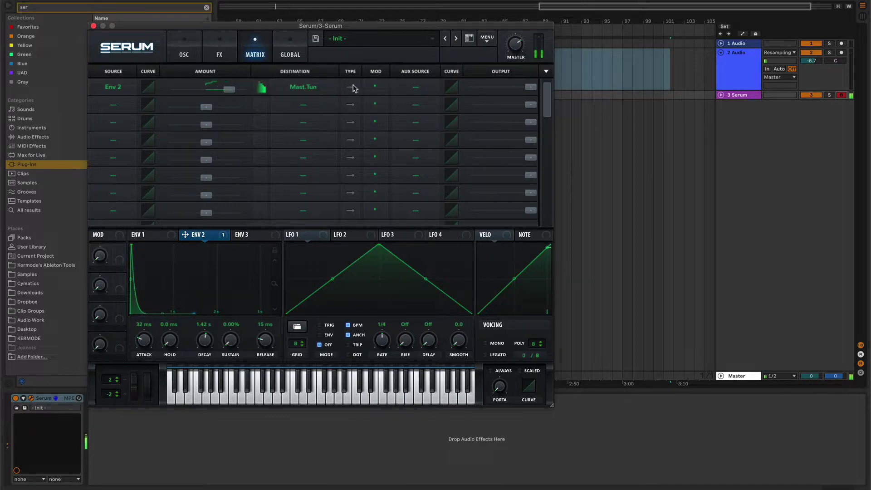
pyautogui.moveTo(229, 97)
pyautogui.mouseDown()
pyautogui.moveTo(214, 97)
pyautogui.moveTo(225, 94)
pyautogui.mouseUp()
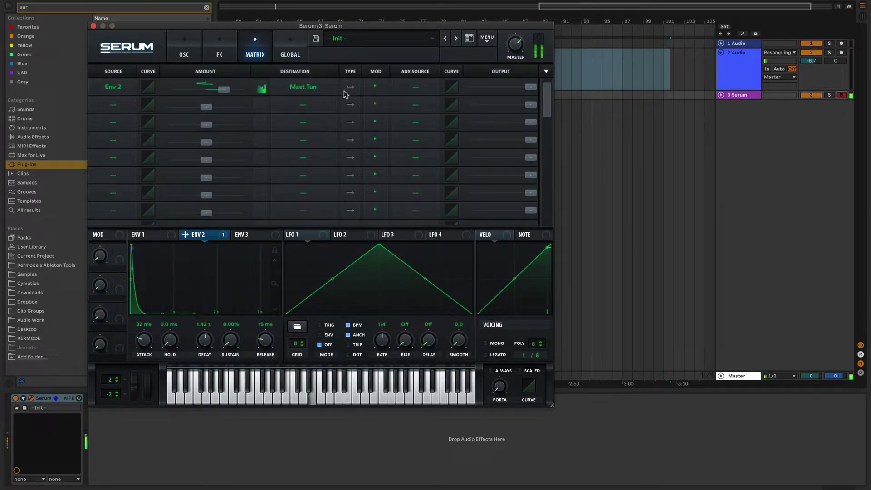
pyautogui.click(351, 87)
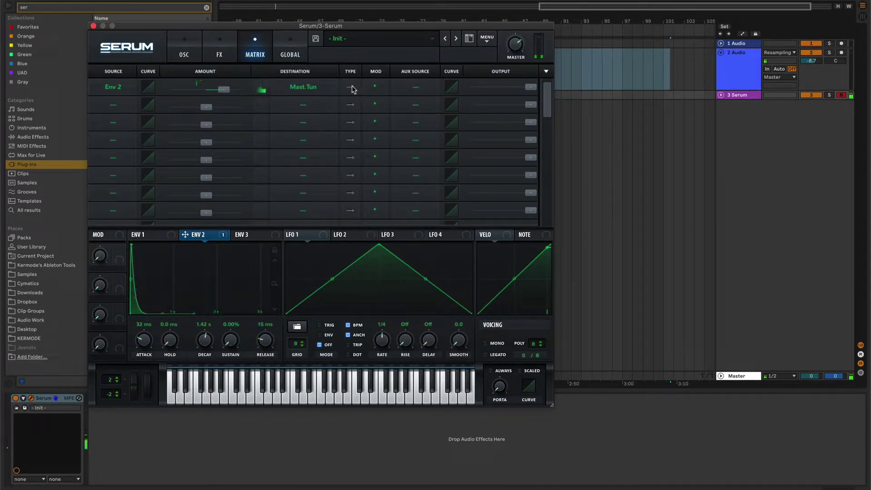
# - Shorten Env 2's attack to about 0.2 ms and its decay to about 743 ms
pyautogui.moveTo(151, 343); pyautogui.dragTo(147, 358)
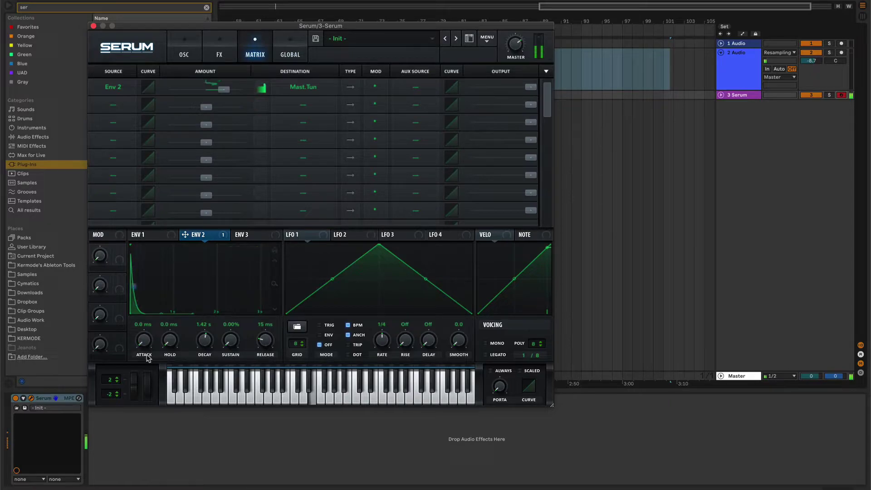
pyautogui.moveTo(211, 340)
pyautogui.mouseDown()
pyautogui.moveTo(208, 349)
pyautogui.moveTo(202, 315)
pyautogui.moveTo(204, 351)
pyautogui.mouseUp()
# - Set oscillator A to octave -3 and assign Env 2 to modulate its fine tuning
pyautogui.click(184, 54)
pyautogui.moveTo(212, 236); pyautogui.dragTo(258, 76)
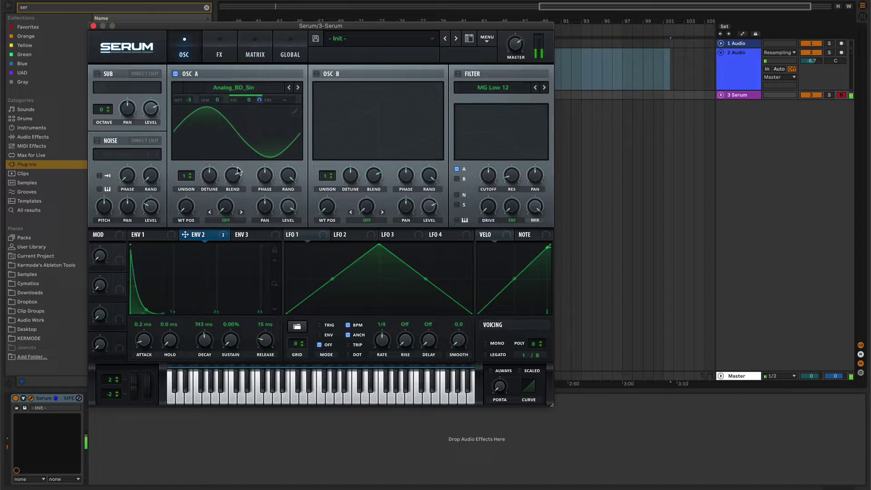
pyautogui.moveTo(198, 234); pyautogui.dragTo(293, 38)
# - Enable the EQ effect and modulate the gain of its high shelf band with Env 2
pyautogui.click(220, 47)
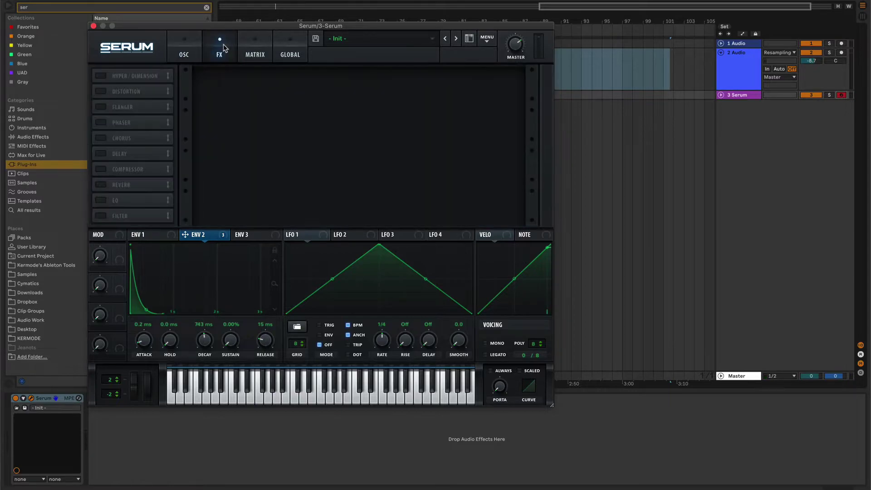
pyautogui.click(255, 47)
pyautogui.click(226, 50)
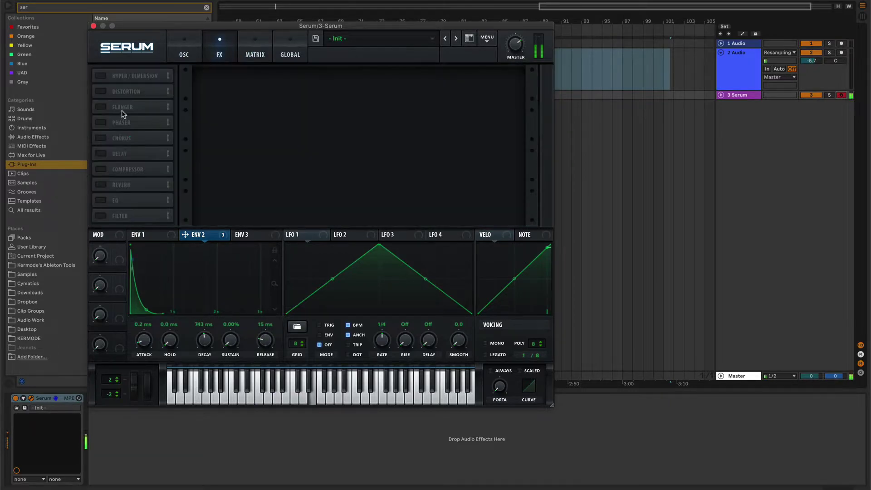
pyautogui.click(101, 200)
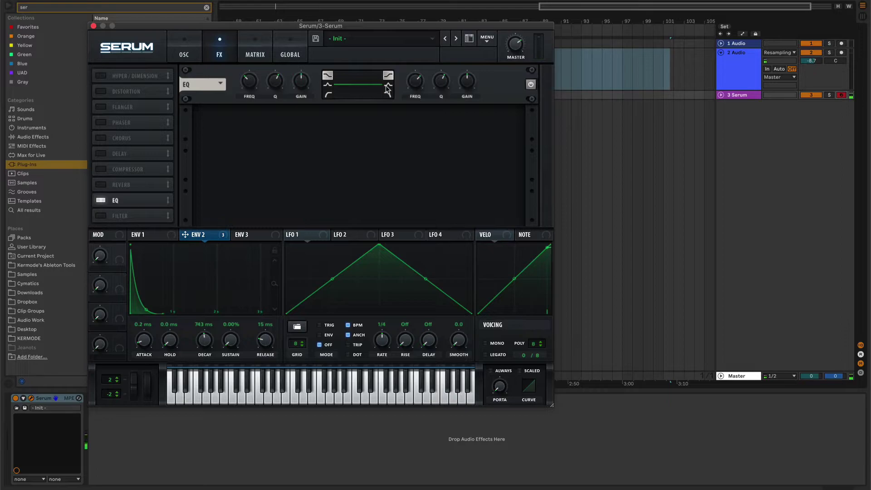
pyautogui.moveTo(220, 237); pyautogui.dragTo(458, 161)
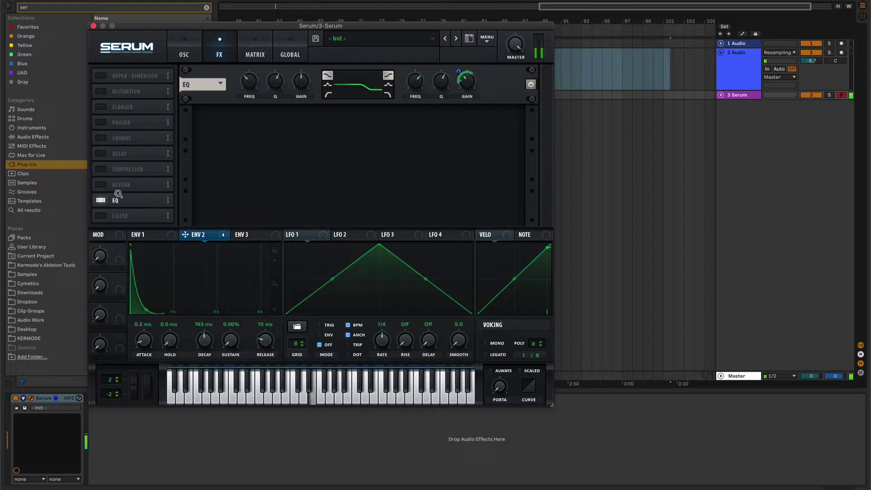
# - Enable the reverb and reorder the effects so the EQ comes first, followed by the reverb and the compressor
pyautogui.moveTo(130, 199); pyautogui.dragTo(127, 170)
pyautogui.click(102, 201)
pyautogui.moveTo(121, 200); pyautogui.dragTo(120, 182)
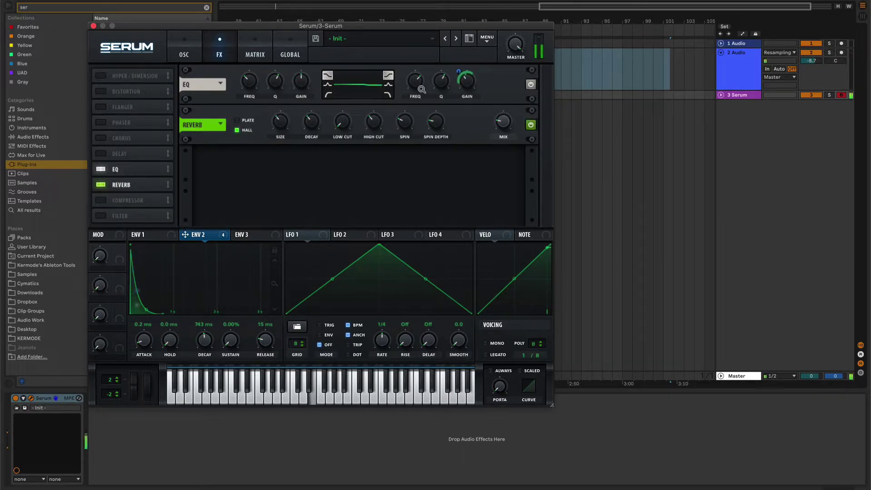
pyautogui.moveTo(506, 139)
# - Enable the compressor after the reverb in multiband mode, and bring up the Env 1 envelope
pyautogui.click(128, 200)
pyautogui.click(402, 177)
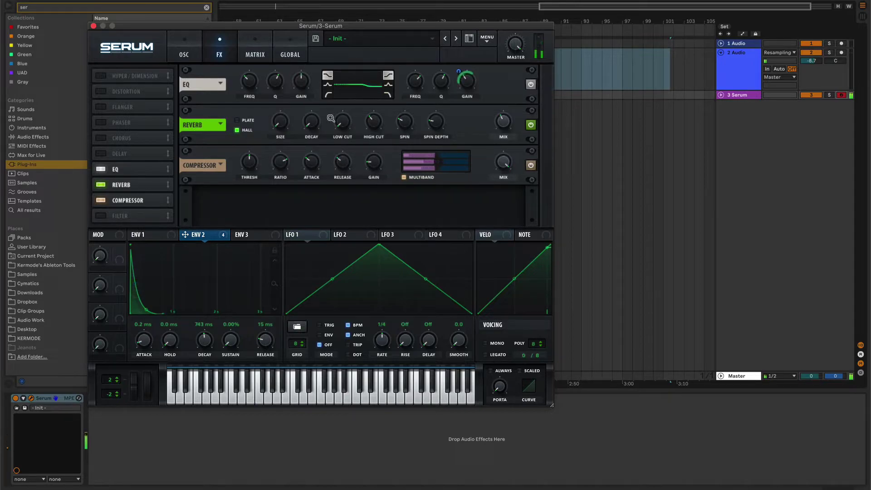
pyautogui.click(145, 234)
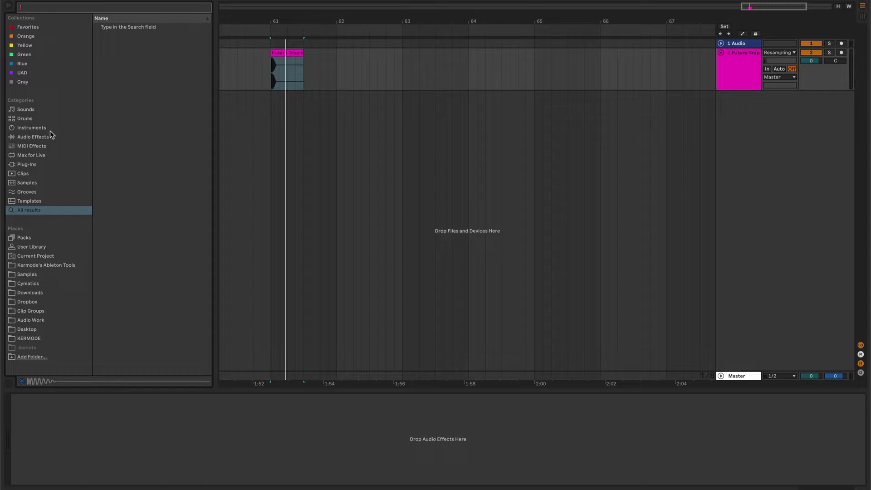
# - Search the plug-ins for "dis" and load Disperser onto the Future Trap Kick track
pyautogui.click(27, 164)
pyautogui.write('dis')
pyautogui.press('Down')
pyautogui.press('Return')
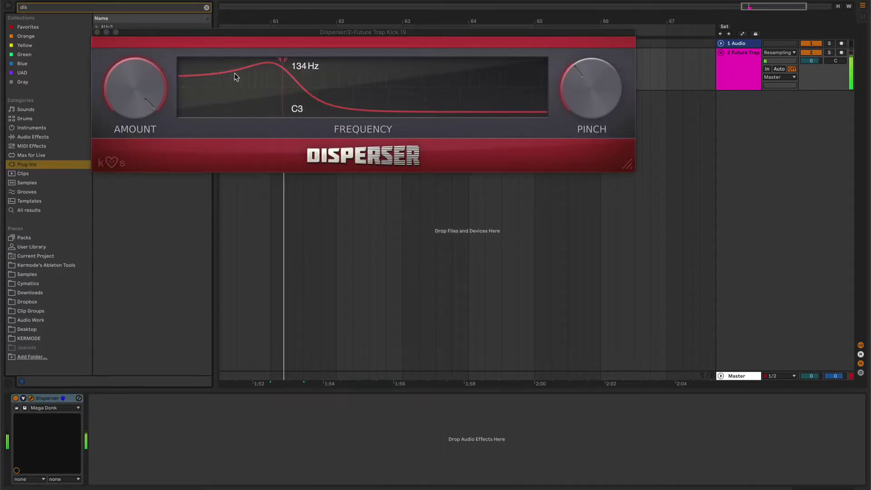
# - Adjust Disperser's pinch and raise its frequency to about 686 Hz, closing the plug-in window
pyautogui.moveTo(567, 88)
pyautogui.mouseDown()
pyautogui.moveTo(567, 50)
pyautogui.moveTo(567, 86)
pyautogui.mouseUp()
pyautogui.moveTo(285, 59)
pyautogui.mouseDown()
pyautogui.moveTo(217, 56)
pyautogui.moveTo(447, 52)
pyautogui.moveTo(367, 55)
pyautogui.mouseUp()
pyautogui.click(97, 32)
# - Duplicate the Disperser on the kick track and set the copy's frequency to about 576 Hz
pyautogui.click(61, 399)
pyautogui.press('super+d')
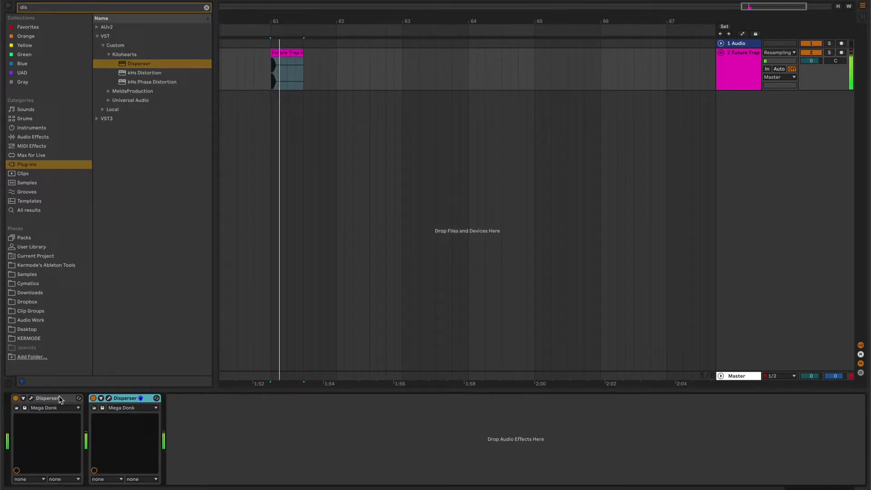
pyautogui.click(109, 399)
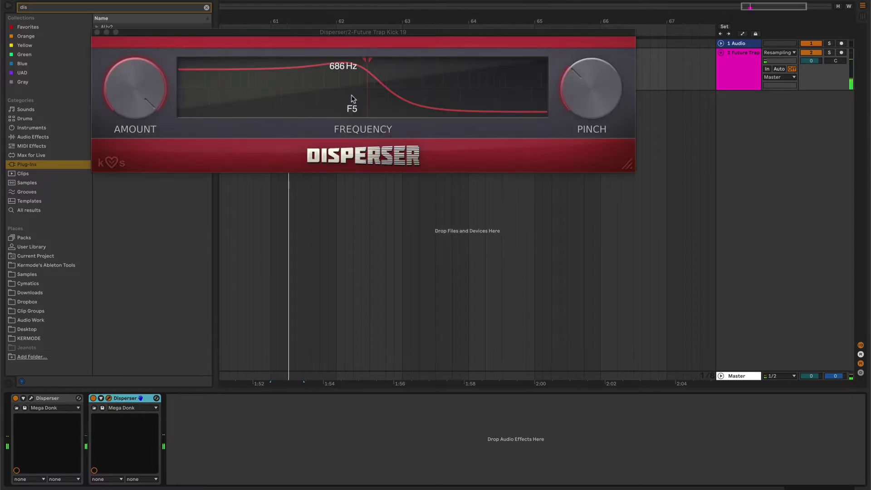
pyautogui.moveTo(369, 54)
pyautogui.mouseDown()
pyautogui.moveTo(456, 51)
pyautogui.moveTo(455, 62)
pyautogui.moveTo(356, 64)
pyautogui.mouseUp()
# - Add a third Disperser by duplicating the second, try a higher pinch, and raise its frequency to about 3.69 kHz
pyautogui.press('super+d')
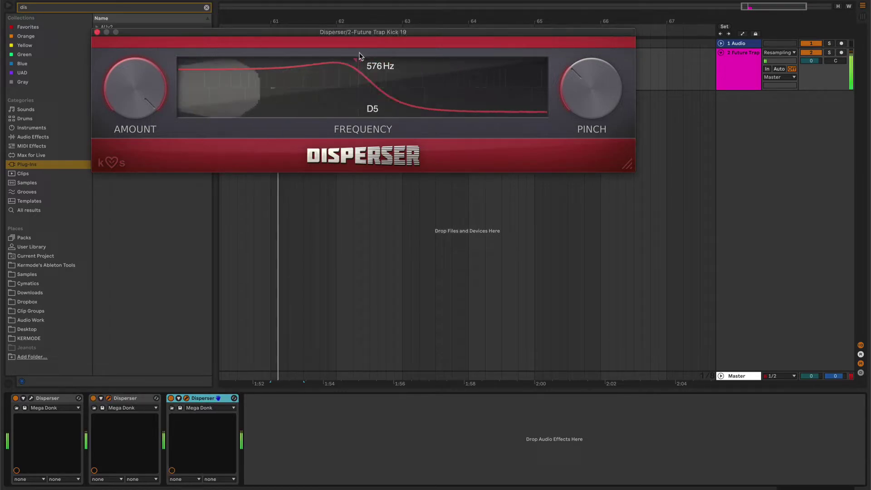
pyautogui.moveTo(598, 111); pyautogui.dragTo(598, 102)
pyautogui.moveTo(358, 55); pyautogui.dragTo(502, 54)
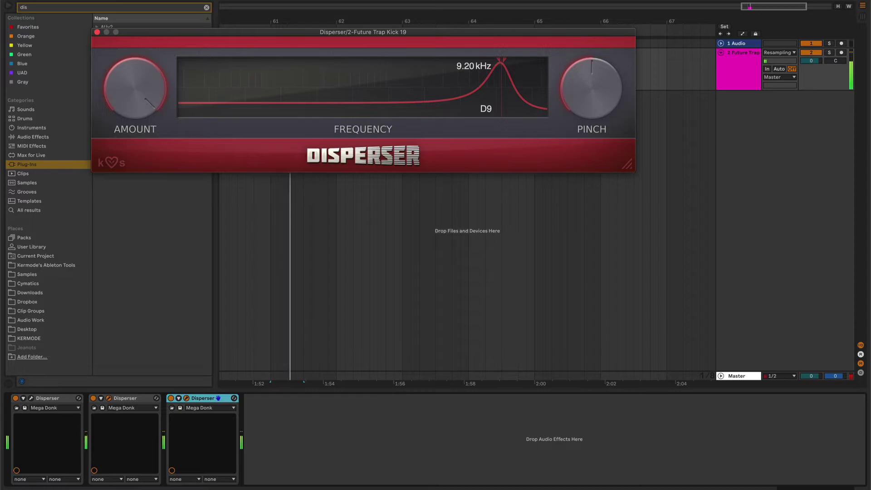
# - Duplicate the last Disperser three more times to make a chain of six on the kick track
pyautogui.press('super+d')
pyautogui.press('super+d')
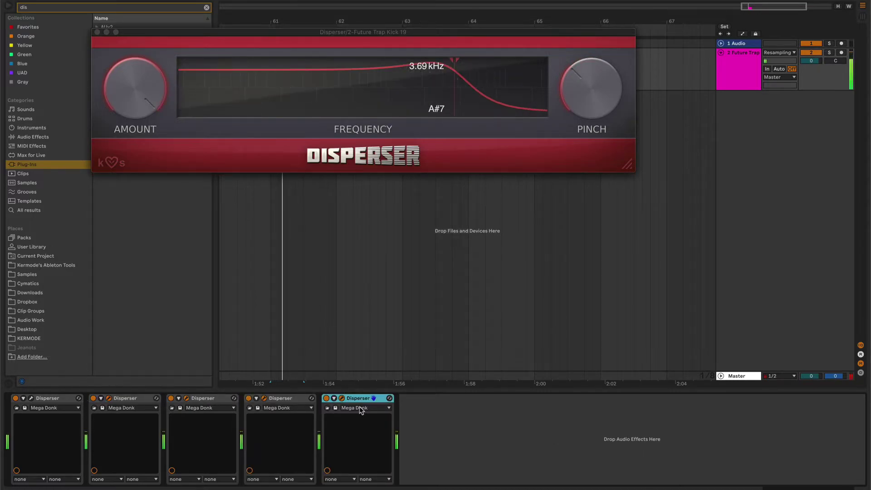
pyautogui.press('super+d')
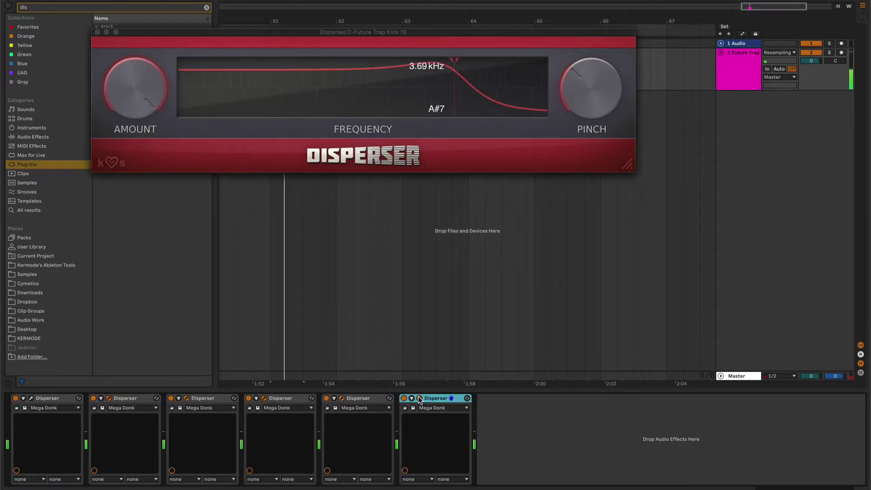
# - Lower the last Disperser's frequency to about 44 Hz, reduce its pinch, and duplicate it twice for a chain of eight
pyautogui.moveTo(453, 61)
pyautogui.mouseDown()
pyautogui.moveTo(312, 54)
pyautogui.moveTo(226, 64)
pyautogui.mouseUp()
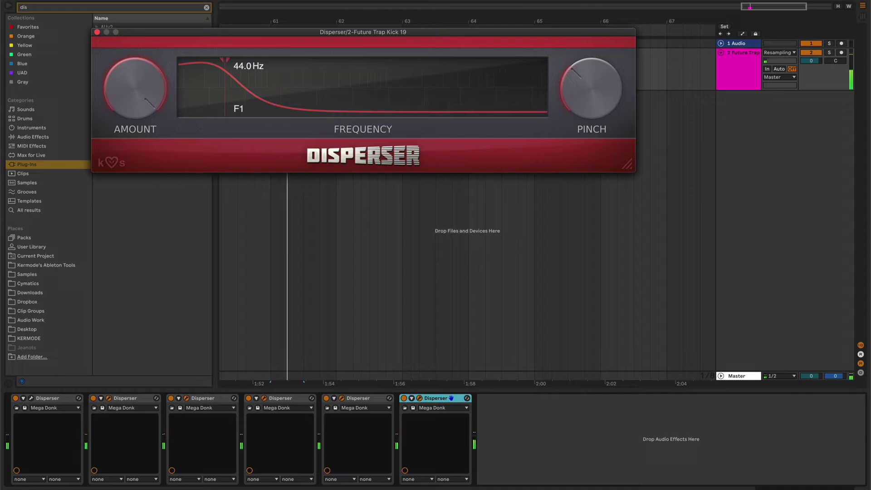
pyautogui.moveTo(592, 88); pyautogui.dragTo(592, 105)
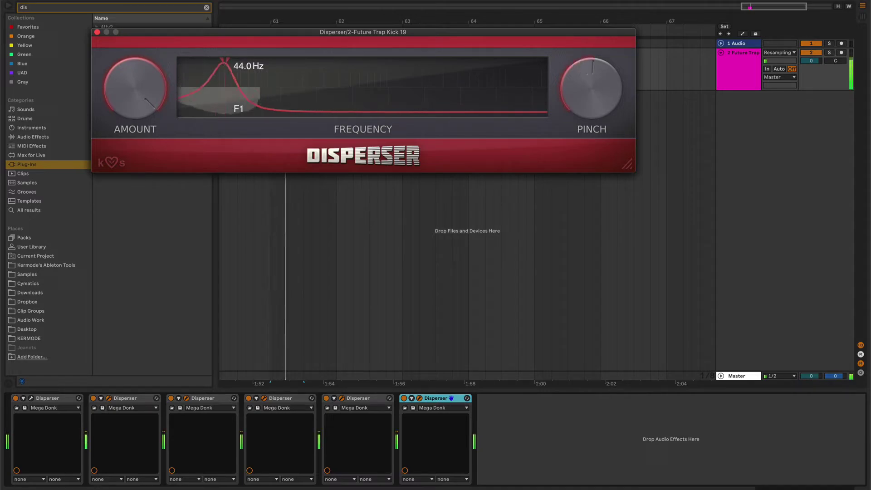
pyautogui.click(444, 398)
pyautogui.press('super+d')
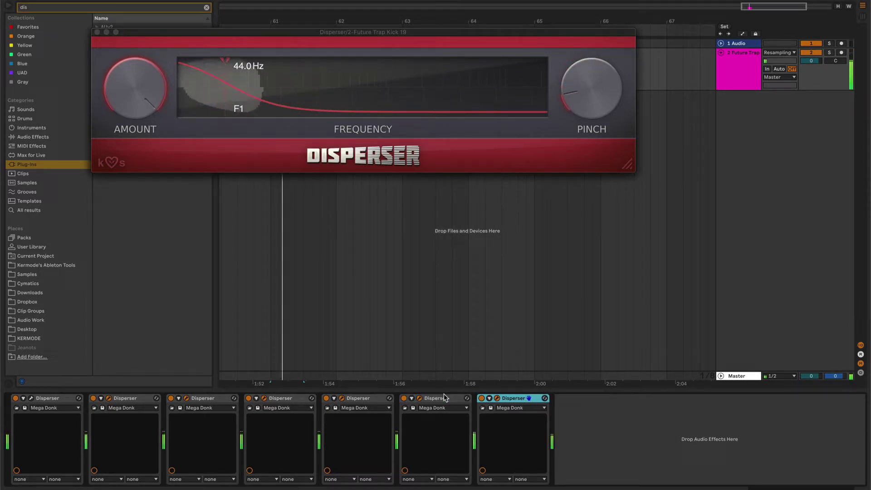
pyautogui.press('super+d')
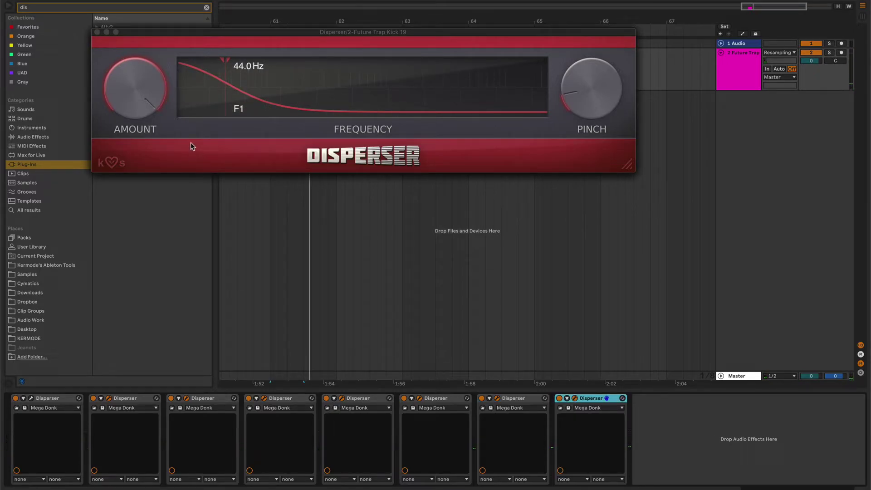
# - Freeze and flatten the kick track to render the Disperser chain into audio
pyautogui.rightClick(736, 58)
pyautogui.click(765, 123)
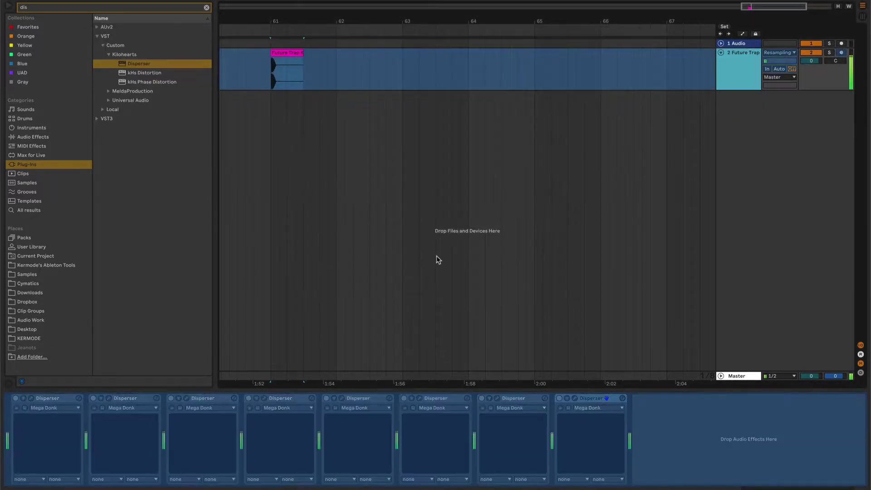
pyautogui.rightClick(723, 64)
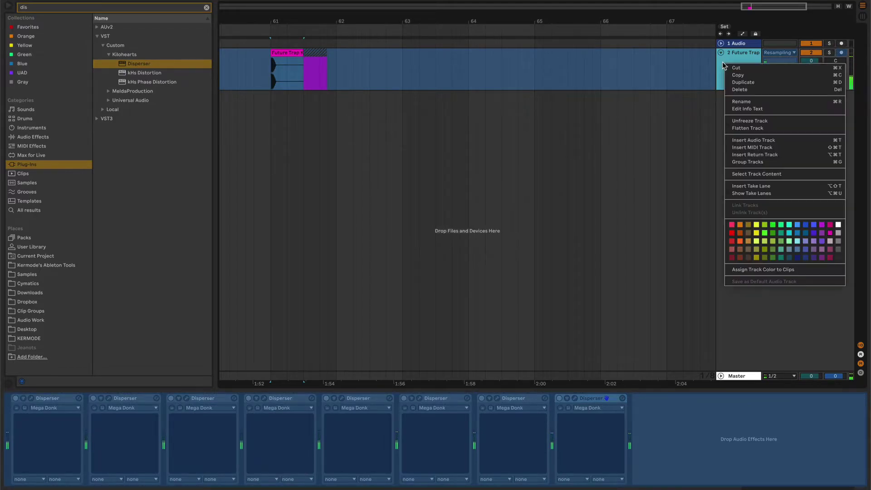
pyautogui.click(730, 129)
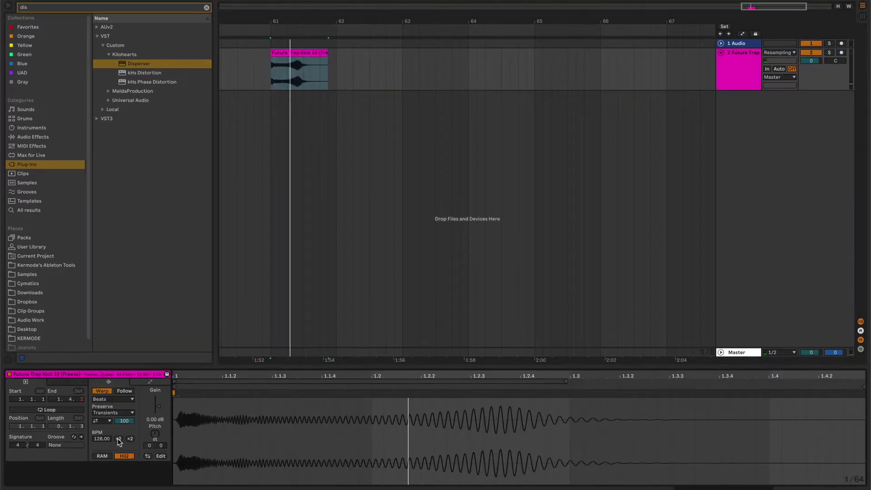
# - Set the flattened kick clip to Tones warp mode with a grain size of 12.00 and a clip tempo of 64 BPM
pyautogui.click(119, 438)
pyautogui.click(122, 399)
pyautogui.click(119, 407)
pyautogui.press('space')
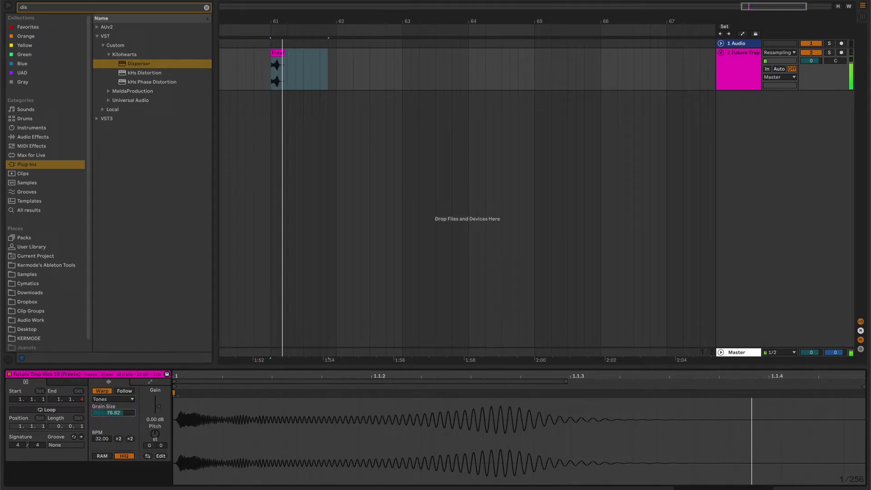
pyautogui.moveTo(114, 412); pyautogui.dragTo(143, 433)
pyautogui.click(119, 439)
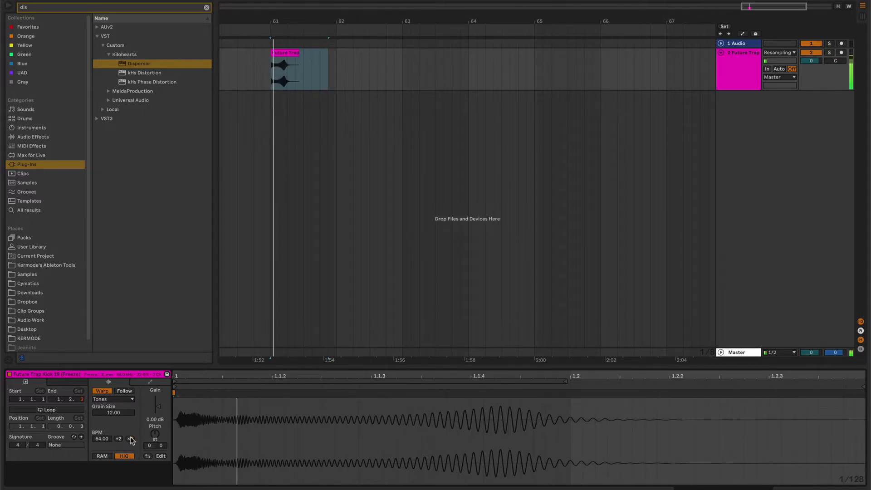
# - Add an EQ Eight from the EQ & Filters effects to the kick track
pyautogui.moveTo(274, 13); pyautogui.dragTo(273, 18)
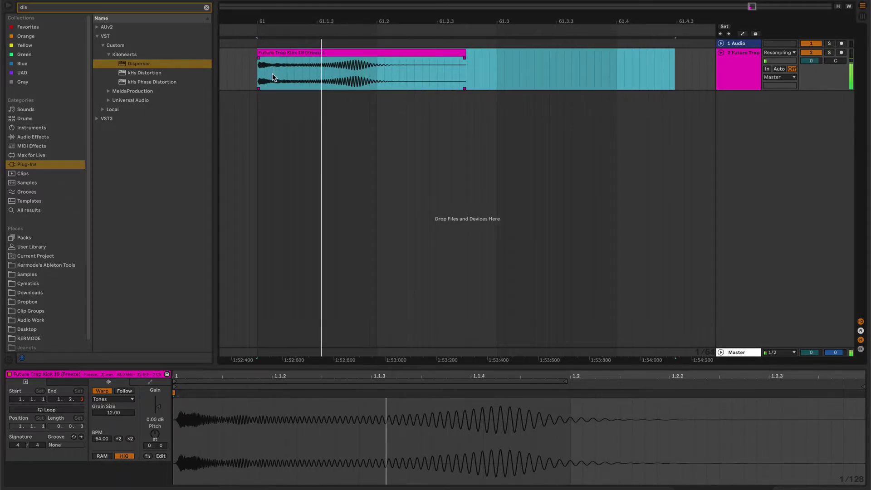
pyautogui.click(33, 137)
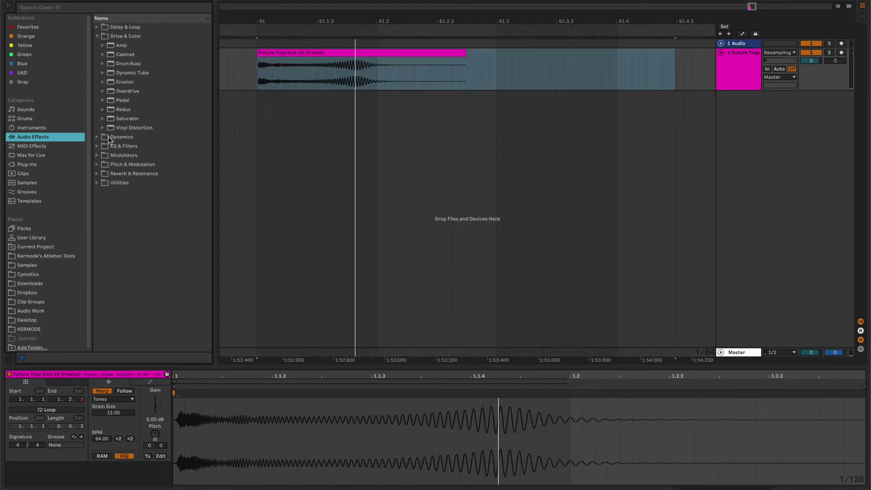
pyautogui.click(98, 37)
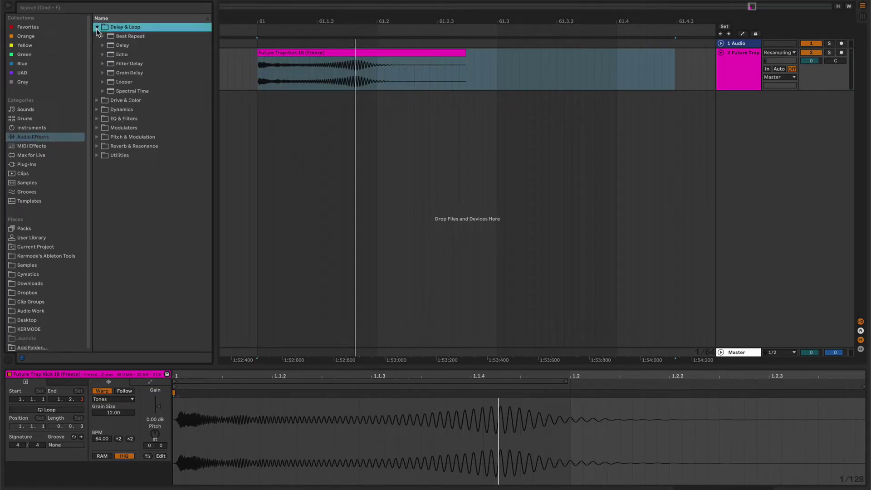
pyautogui.click(96, 55)
pyautogui.moveTo(126, 82); pyautogui.dragTo(185, 433)
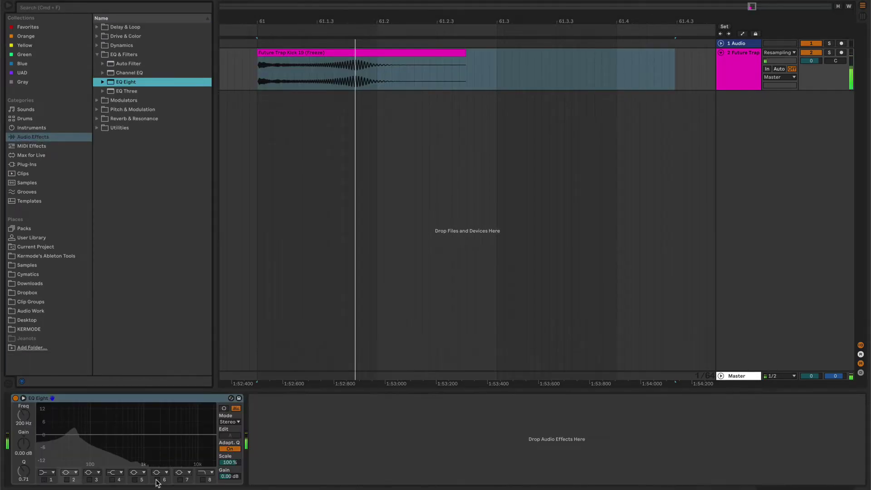
# - Automate EQ Eight's 15 dB band 6 frequency to fall from about 12.1 kHz to 10 Hz over the kick's attack, and duplicate the EQ
pyautogui.rightClick(26, 421)
pyautogui.click(34, 424)
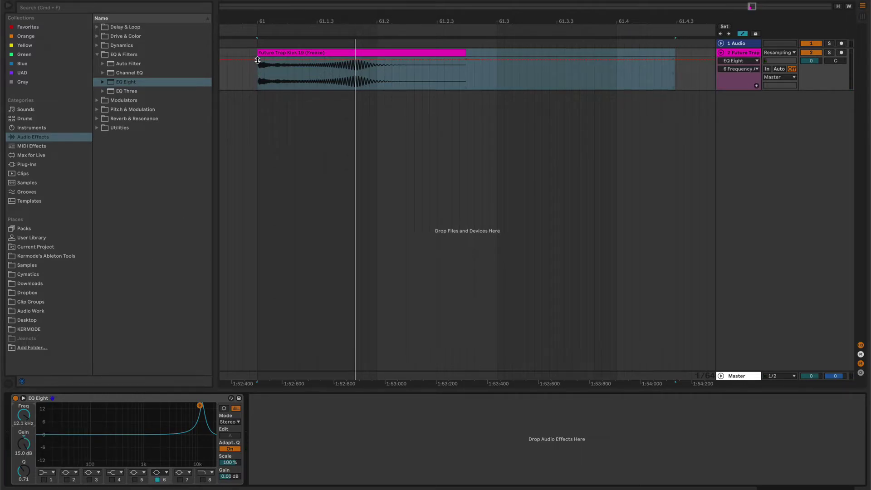
pyautogui.moveTo(272, 60)
pyautogui.mouseDown()
pyautogui.moveTo(301, 76)
pyautogui.moveTo(295, 89)
pyautogui.moveTo(279, 88)
pyautogui.mouseUp()
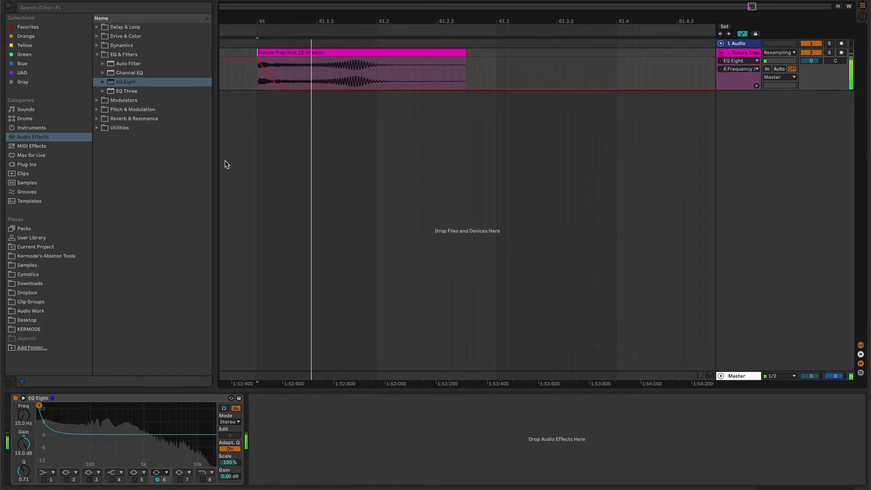
pyautogui.press('super+d')
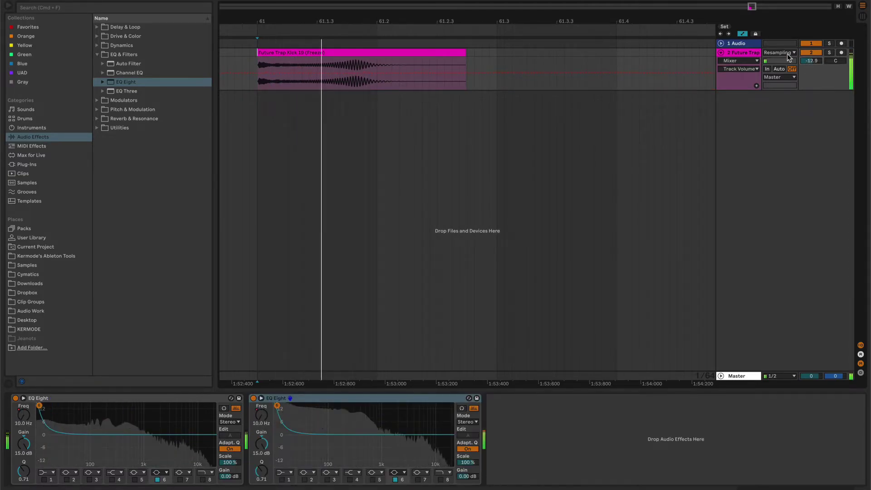
# - Freeze and flatten the kick track again to print the two EQ Eight sweeps
pyautogui.rightClick(745, 52)
pyautogui.click(761, 111)
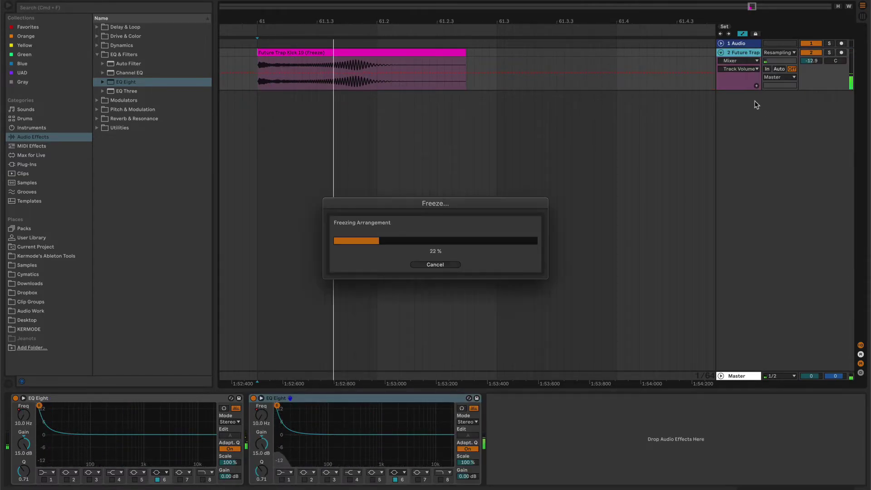
pyautogui.rightClick(745, 53)
pyautogui.click(753, 118)
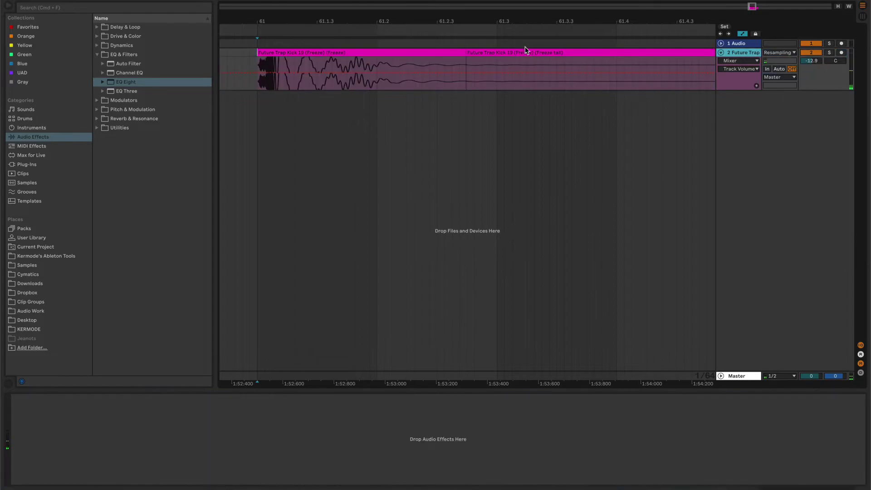
# - Delete the freeze tail clip and shorten the kick clip so it ends at about 61.1.3
pyautogui.click(462, 53)
pyautogui.click(465, 53)
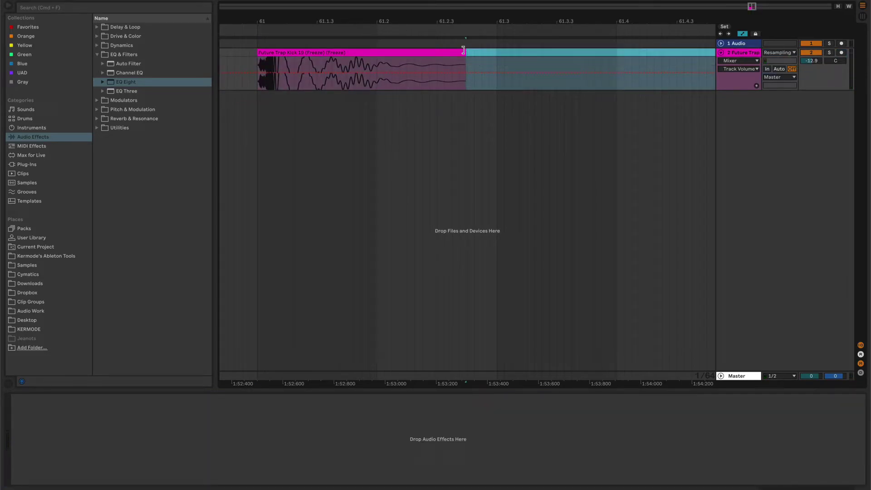
pyautogui.press('Delete')
pyautogui.moveTo(460, 50); pyautogui.dragTo(408, 52)
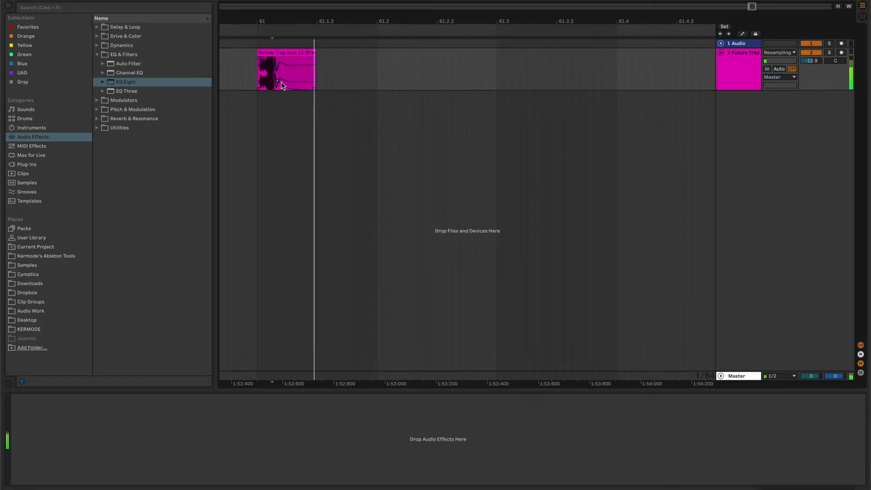
pyautogui.click(284, 53)
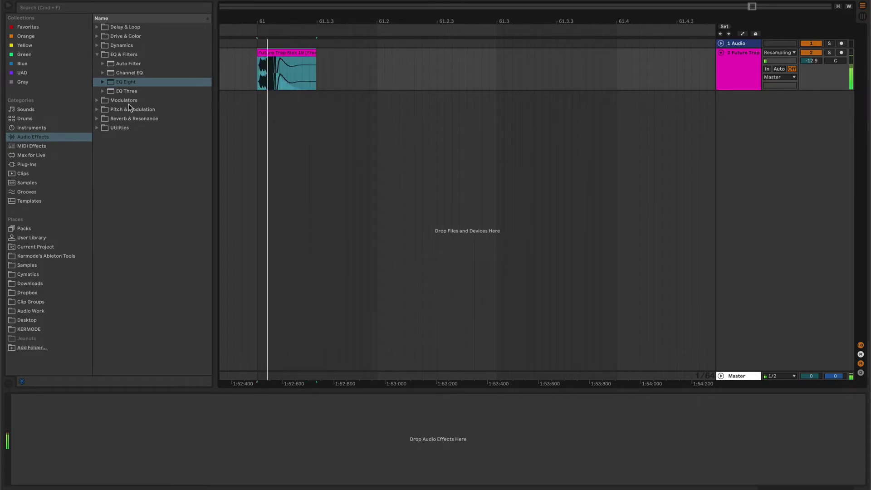
# - Add an EQ Eight to the shortened kick, raising the band 4 high shelf and cutting band 3 by 2.36 dB at 435 Hz
pyautogui.doubleClick(127, 82)
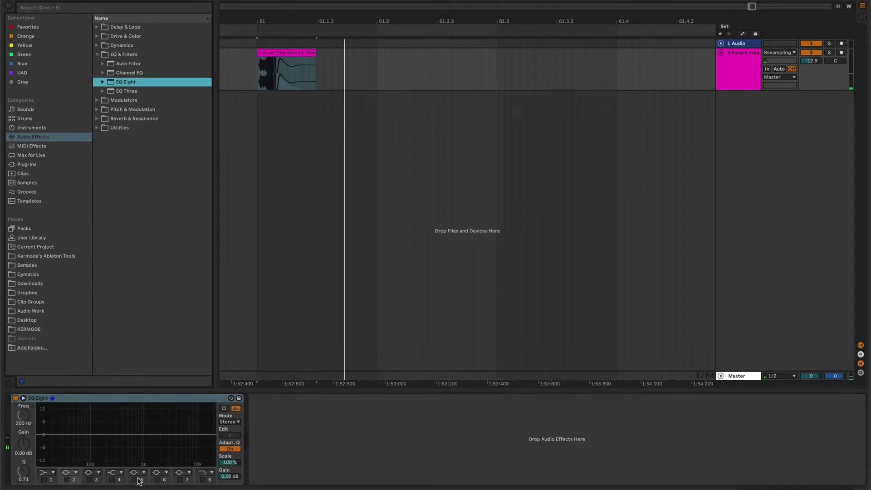
pyautogui.click(112, 479)
pyautogui.moveTo(106, 434); pyautogui.dragTo(140, 422)
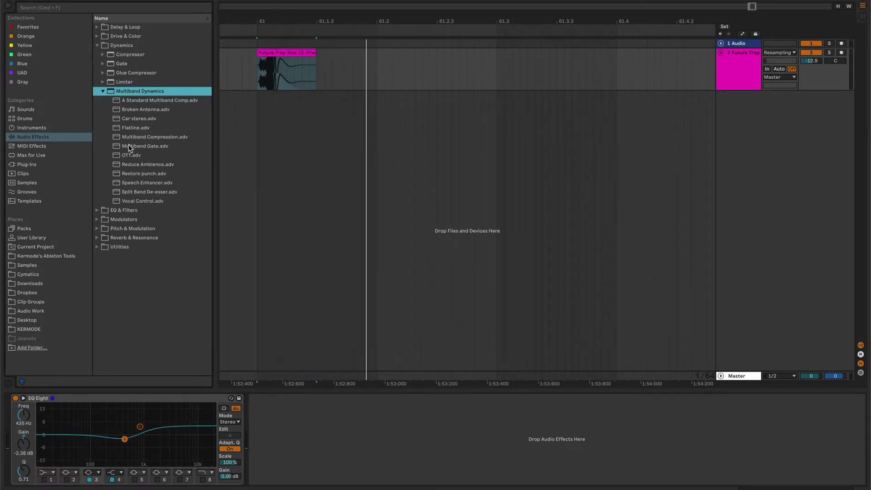
# - Load the OTT preset after the EQ with overall output 14.6 dB, mid output 11.0 dB and low output 10.6 dB
pyautogui.click(132, 155)
pyautogui.moveTo(132, 155); pyautogui.dragTo(312, 461)
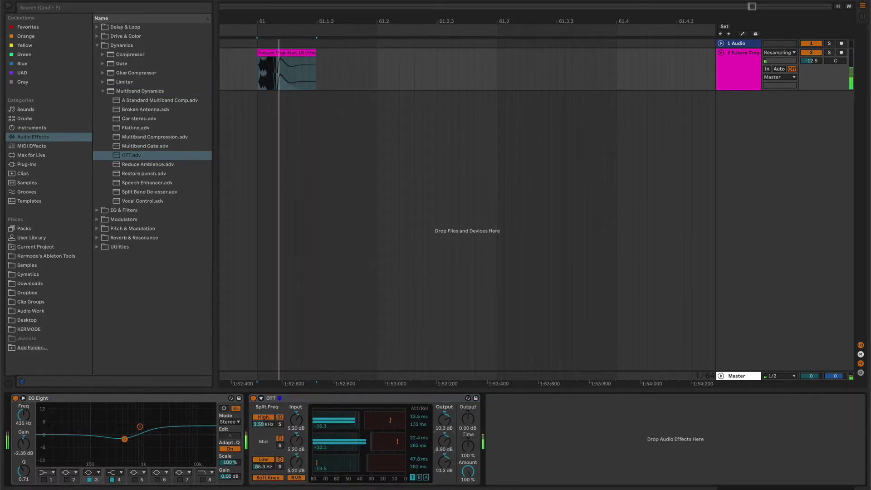
pyautogui.moveTo(468, 418); pyautogui.dragTo(467, 399)
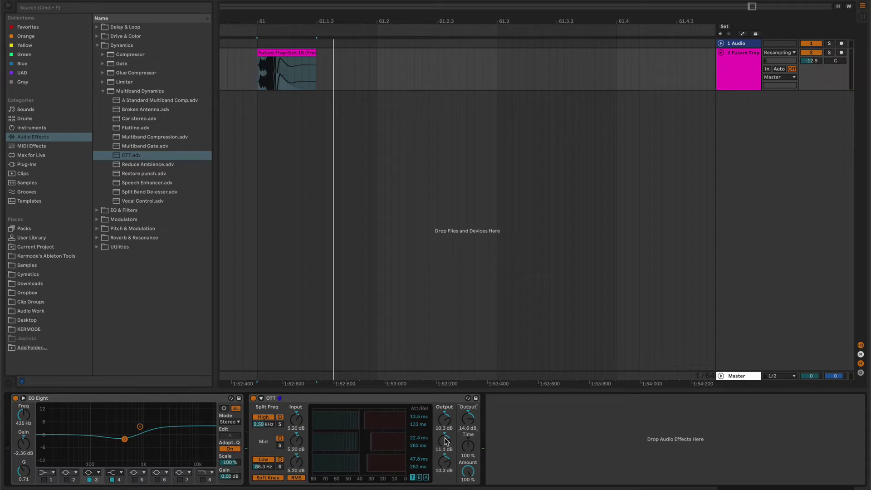
pyautogui.moveTo(446, 455); pyautogui.dragTo(446, 450)
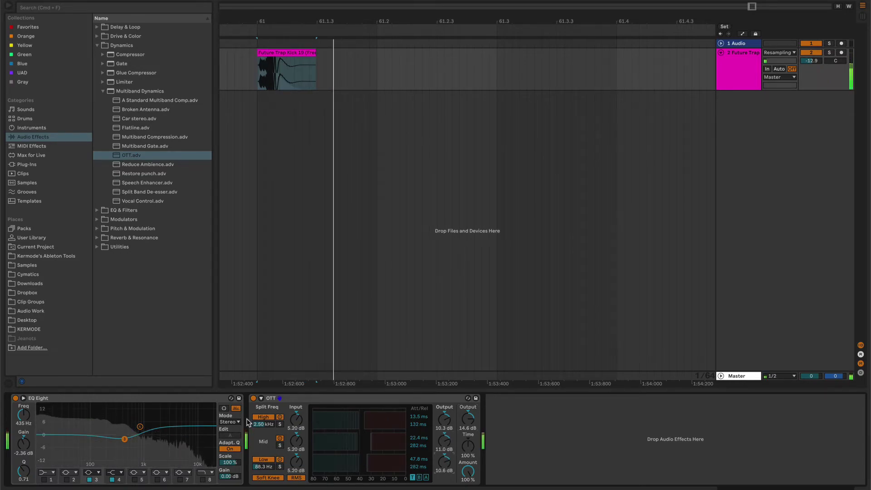
# - Delete the processed kick track, search all results for "kick", and load VEC4 Clubby Kicks 016 onto a new track
pyautogui.click(333, 403)
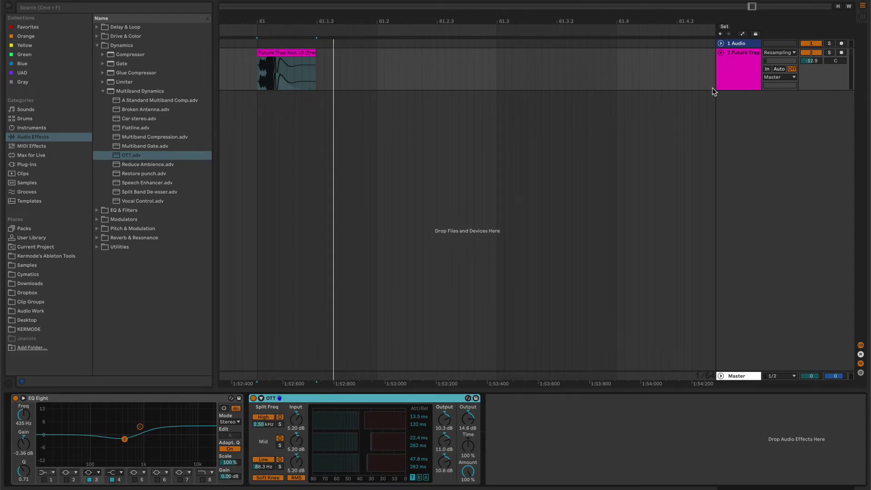
pyautogui.press('Delete')
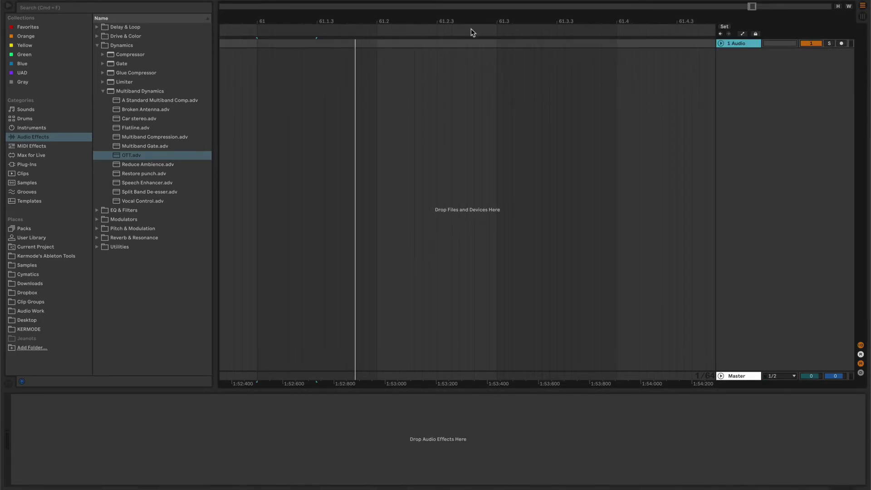
pyautogui.press('super+f')
pyautogui.write('kick')
pyautogui.click(51, 210)
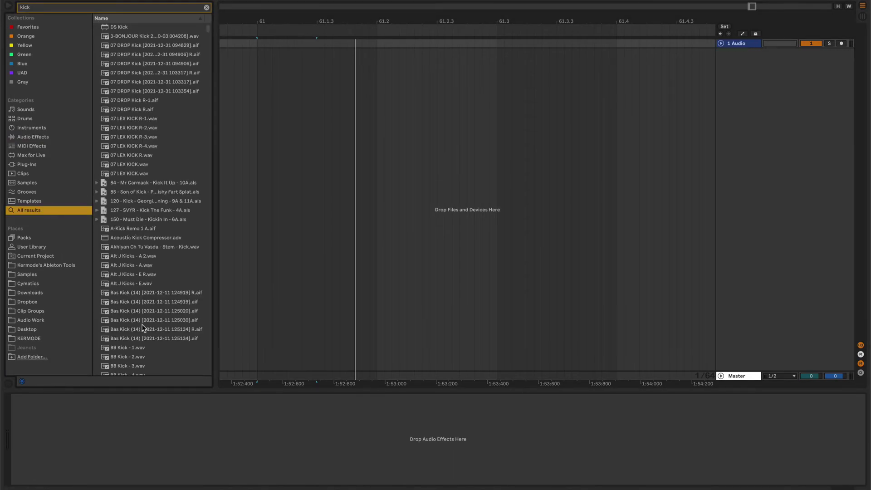
pyautogui.doubleClick(141, 274)
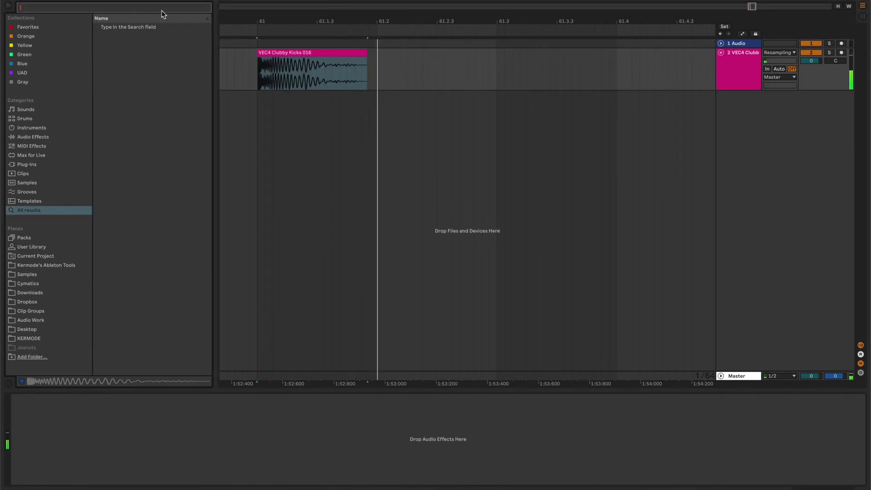
# - Add Spectral Time to the new kick track and lower its delay tilt to about -114 ms during playback
pyautogui.click(39, 137)
pyautogui.press('Return')
pyautogui.press('space')
pyautogui.moveTo(96, 465); pyautogui.dragTo(145, 431)
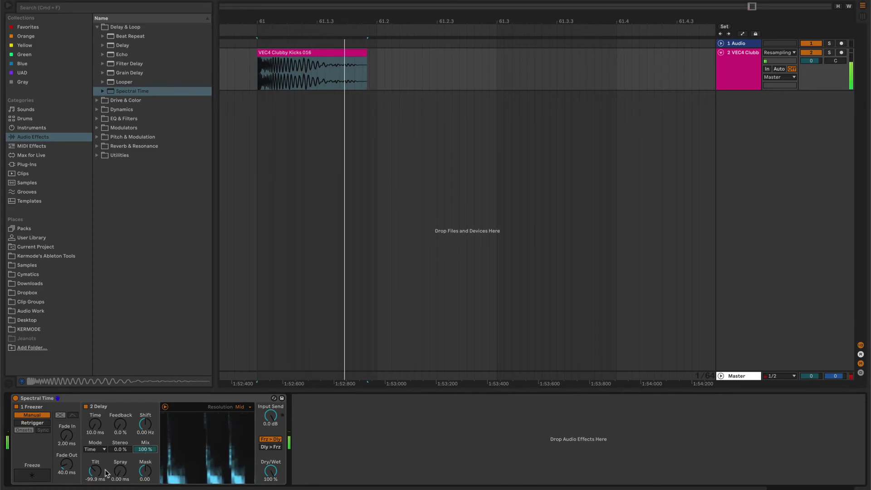
pyautogui.moveTo(95, 470)
pyautogui.mouseDown()
pyautogui.moveTo(95, 481)
pyautogui.moveTo(95, 470)
pyautogui.mouseUp()
# - Freeze and flatten the clubby kick track with its Spectral Time effect
pyautogui.rightClick(750, 67)
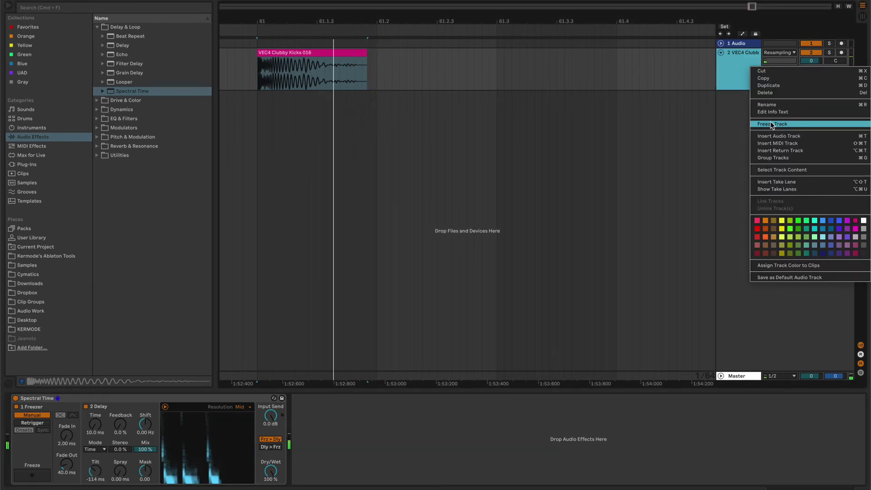
pyautogui.click(772, 124)
pyautogui.rightClick(739, 66)
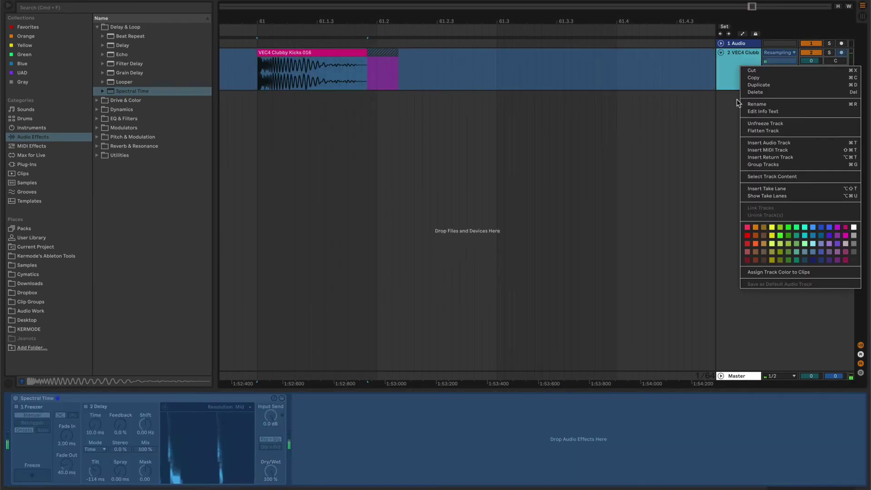
pyautogui.click(762, 131)
# - Delete the clubby kick's tail clip, shorten the main clip to about 61.1.3, and shape its fade-out
pyautogui.click(374, 50)
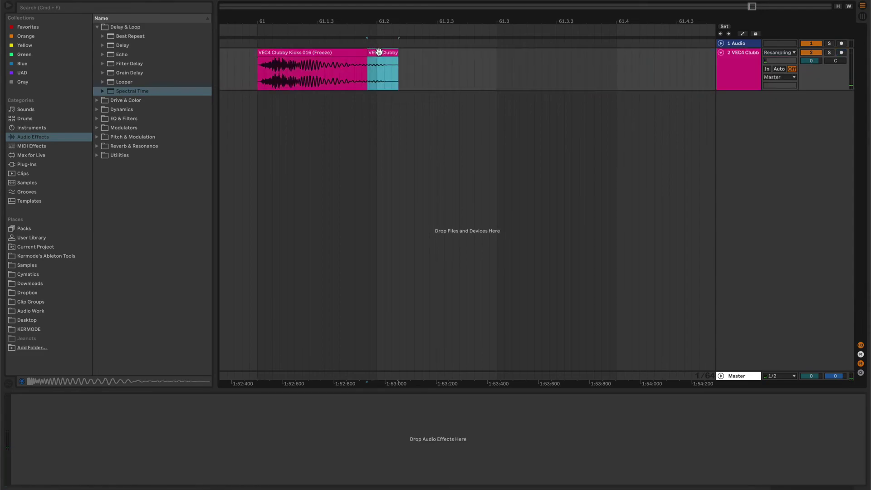
pyautogui.press('Delete')
pyautogui.press('space')
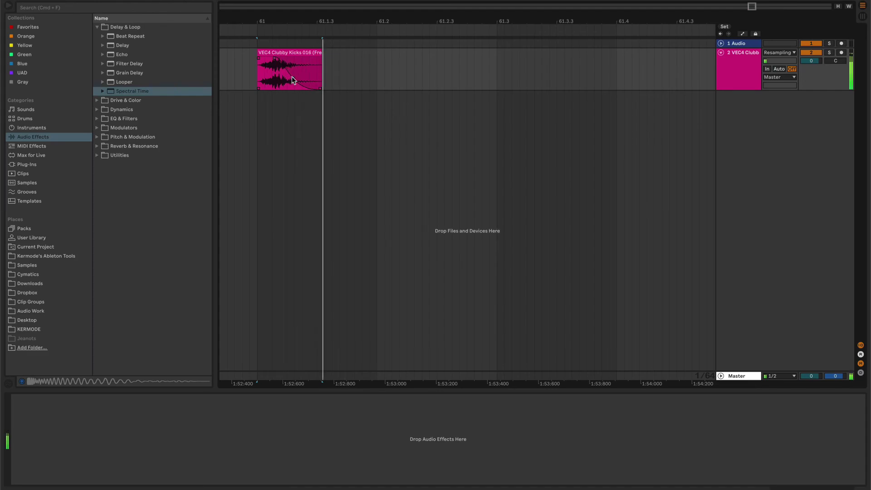
pyautogui.moveTo(278, 62); pyautogui.dragTo(297, 61)
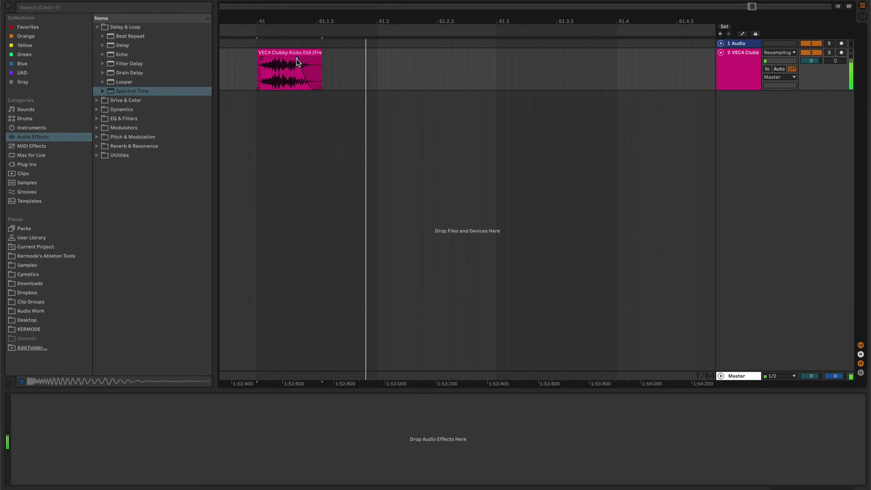
# - Undo the clip edits and flattening of the clubby kick, and lower Spectral Time's delay tilt to -2.00 s
pyautogui.press('super+z')
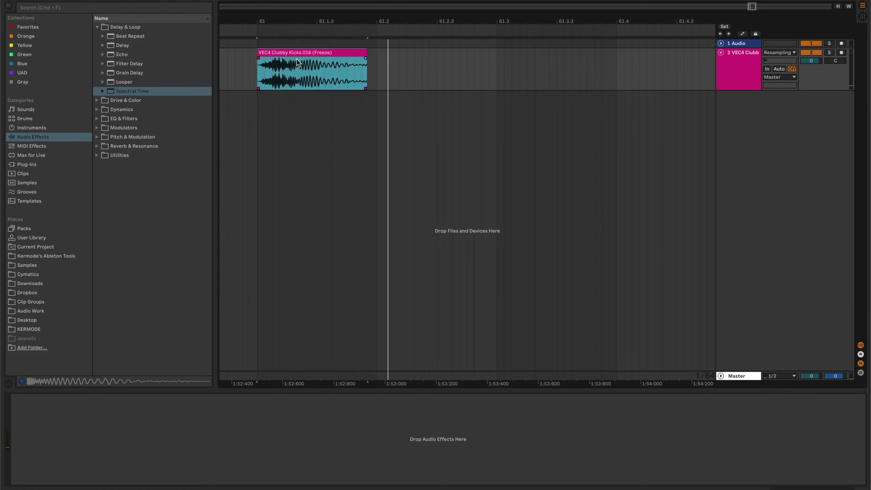
pyautogui.click(106, 478)
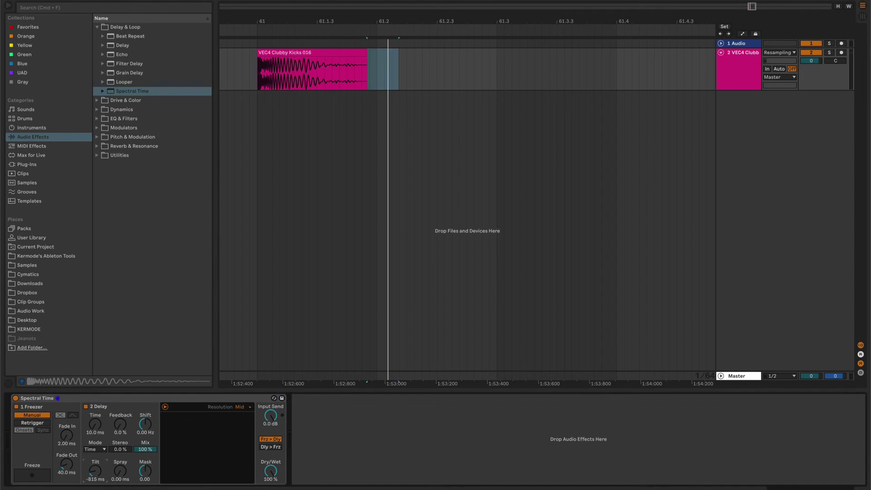
pyautogui.press('super+z')
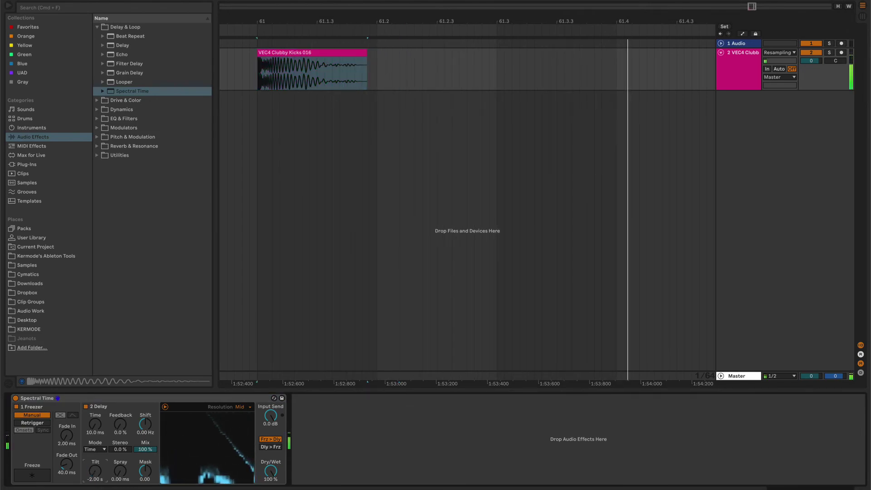
pyautogui.moveTo(414, 6); pyautogui.dragTo(421, 10)
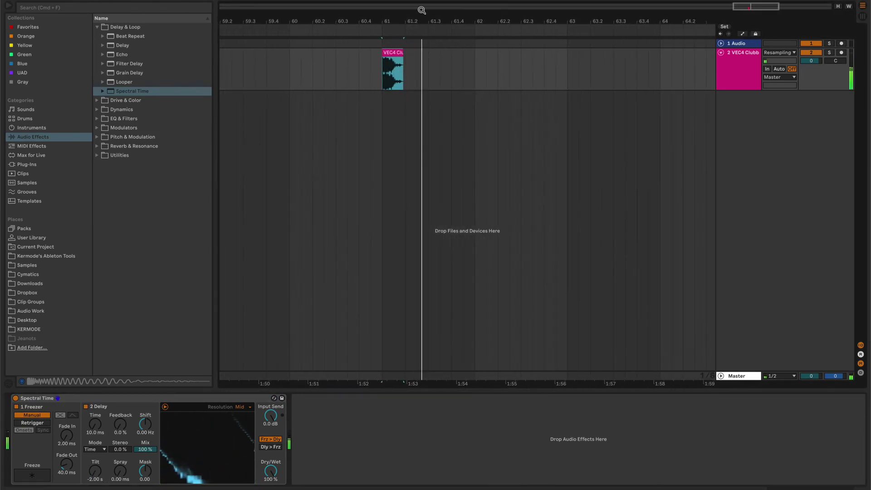